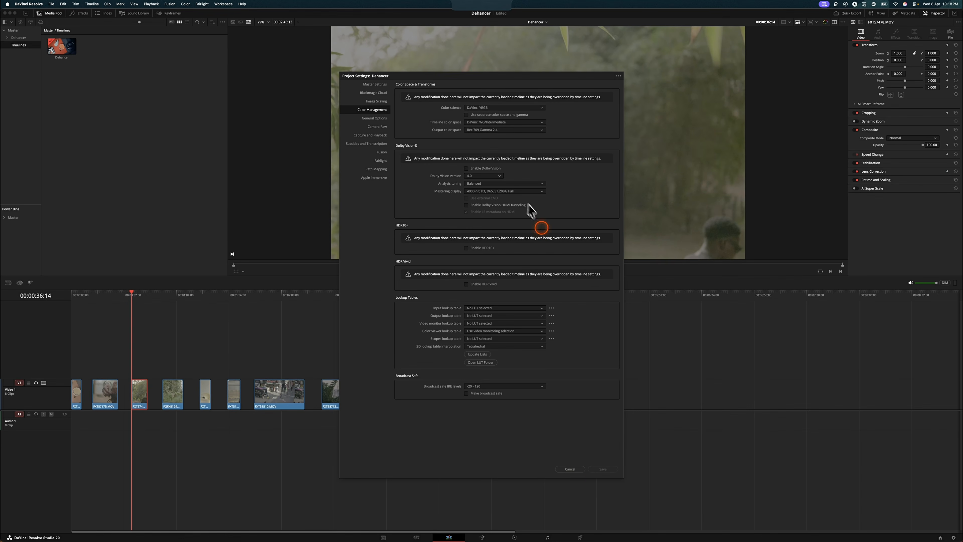
# Step: Dismiss the project settings without saving and select the IDT node on the Color page
pyautogui.click(572, 470)
pyautogui.hotkey('shift', '6')
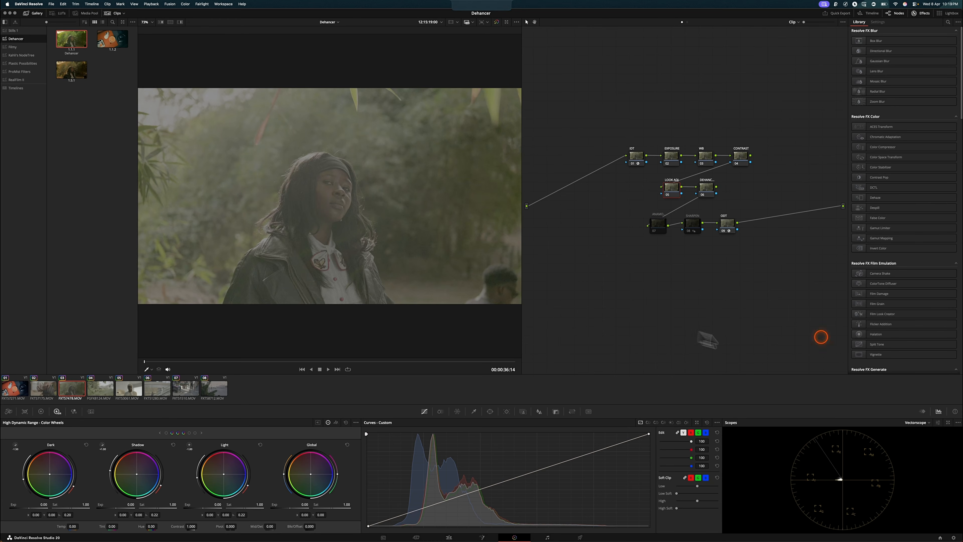
pyautogui.click(639, 159)
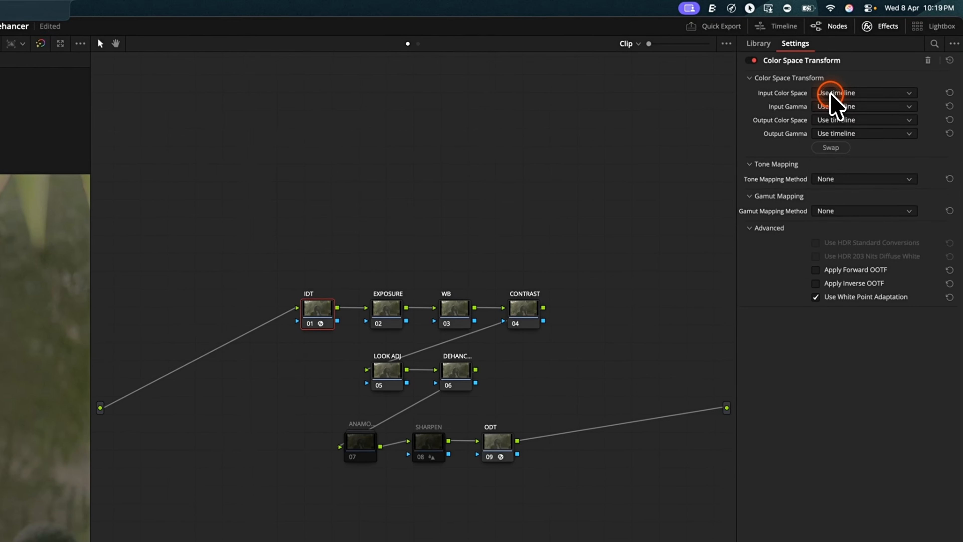
# Step: Set the IDT node's input color space to Rec.2020 and its input gamma to Fujifilm F-Log2
pyautogui.click(897, 46)
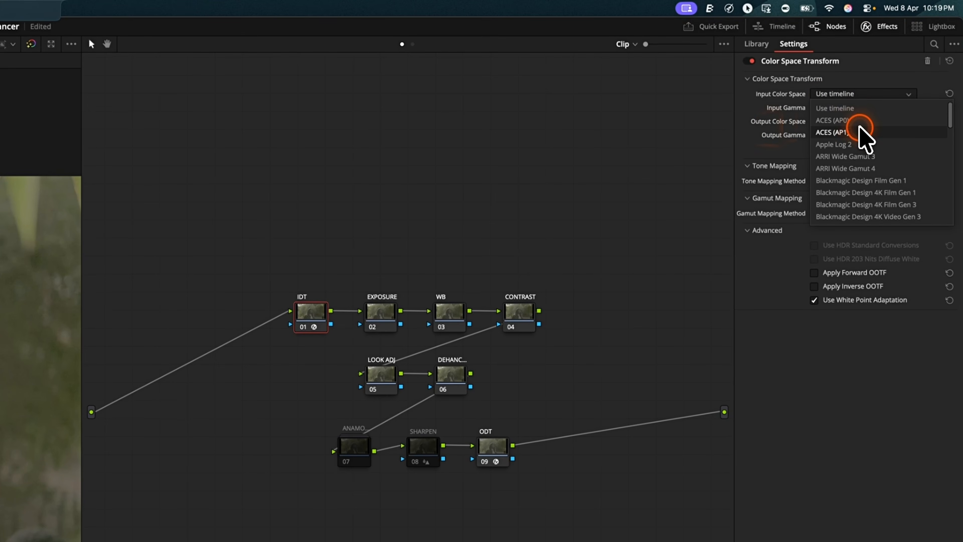
pyautogui.scroll(-5, 861, 189)
pyautogui.scroll(-1, 854, 218)
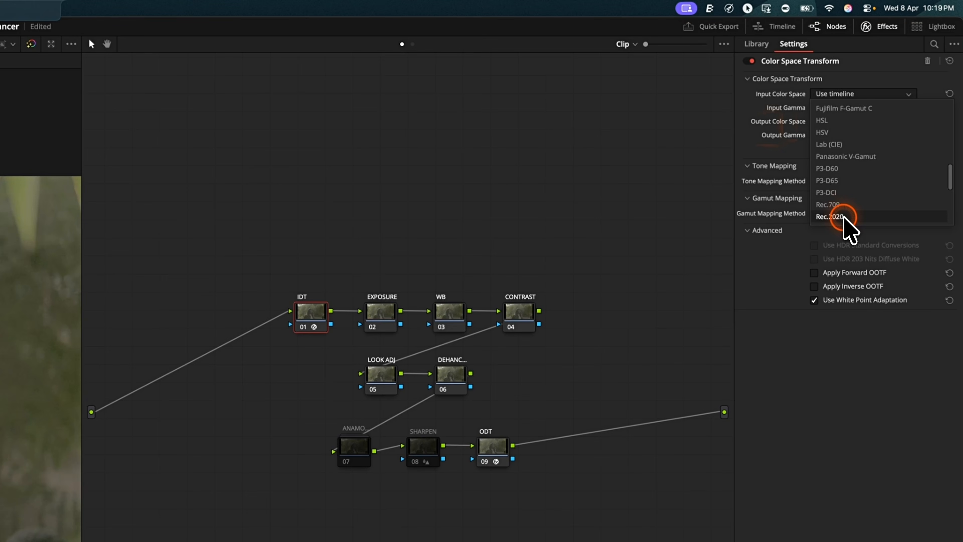
pyautogui.click(851, 216)
pyautogui.click(834, 107)
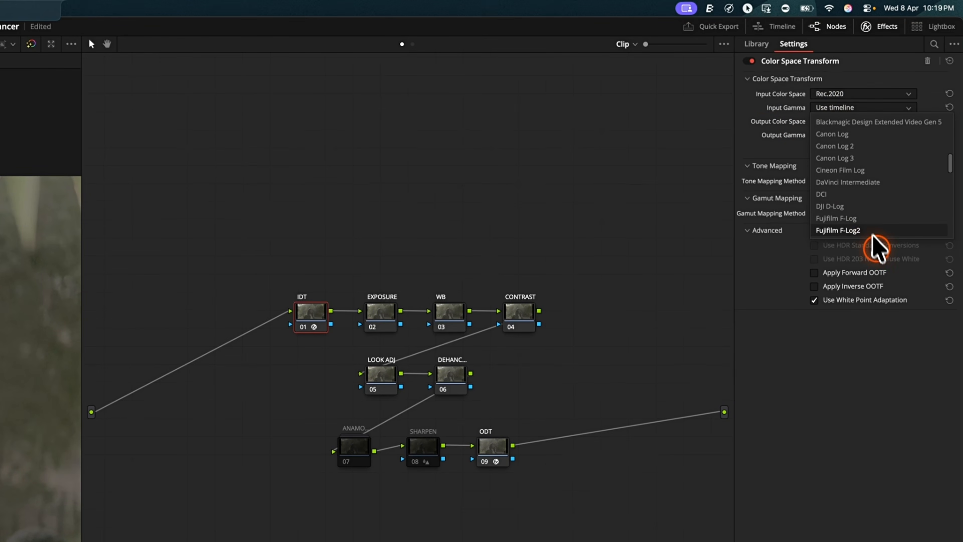
pyautogui.click(874, 232)
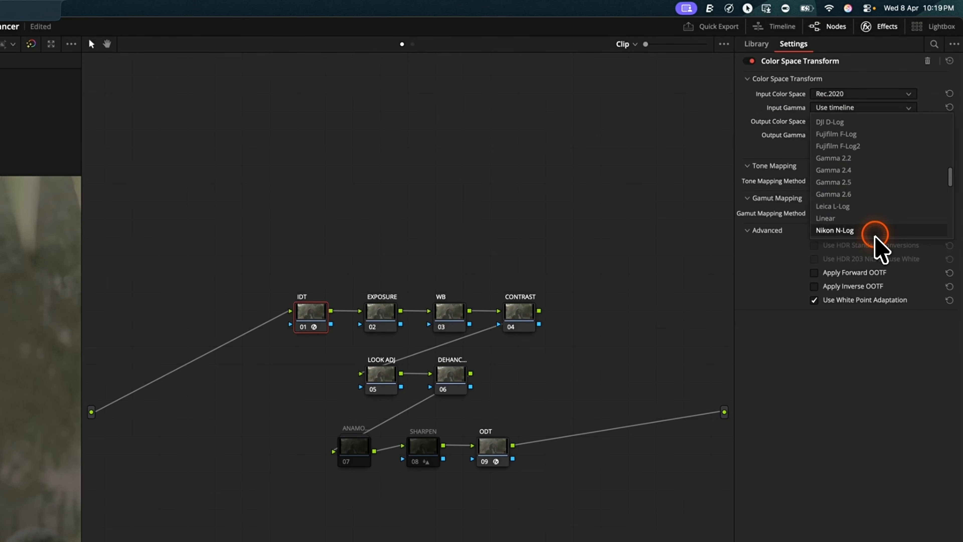
pyautogui.click(848, 146)
# Step: Set the IDT node's output color space to DaVinci Wide Gamut and its output gamma to DaVinci Intermediate
pyautogui.click(821, 121)
pyautogui.press('d')
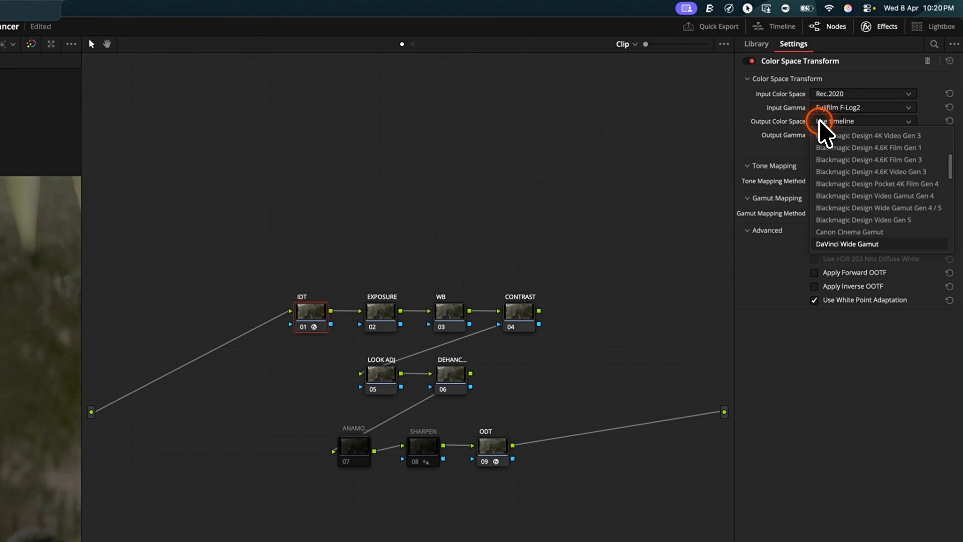
pyautogui.press('Return')
pyautogui.click(828, 135)
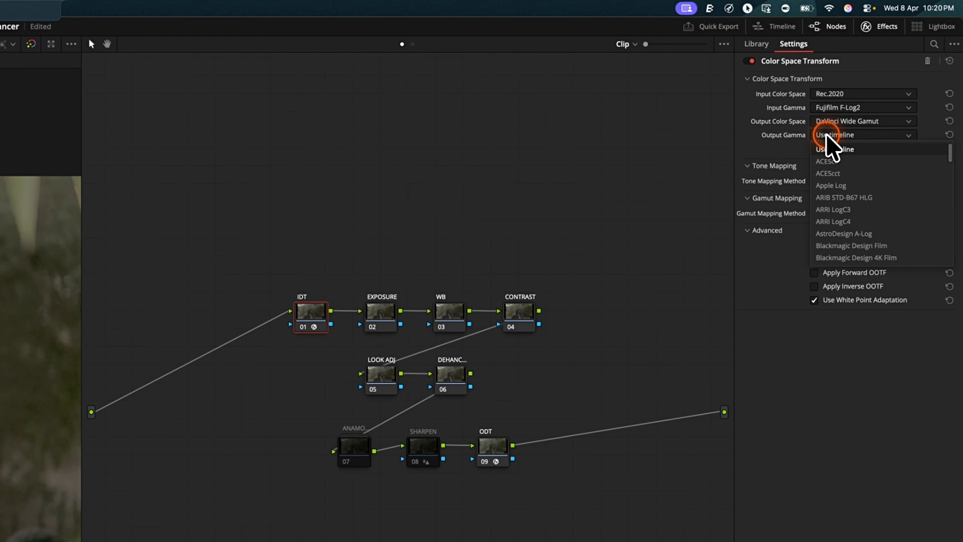
pyautogui.press('d')
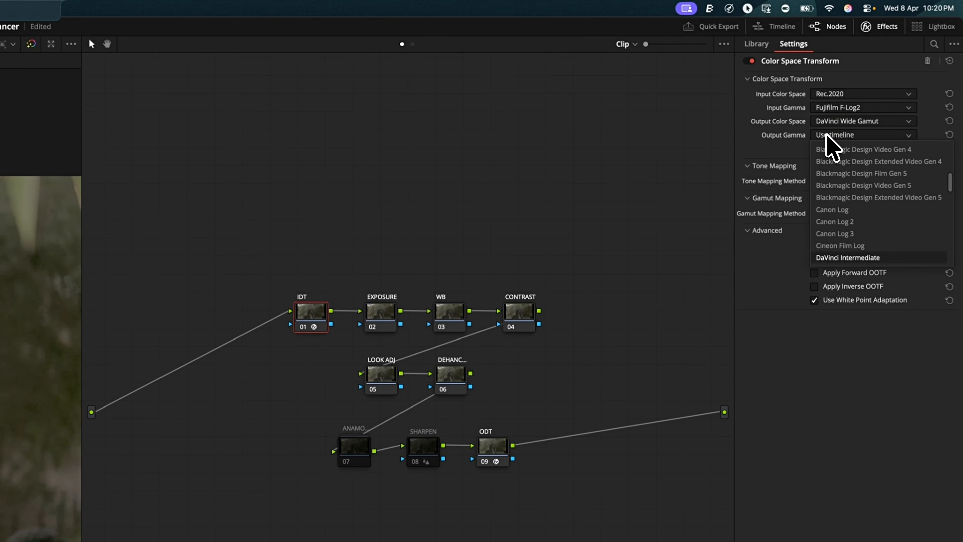
pyautogui.press('Return')
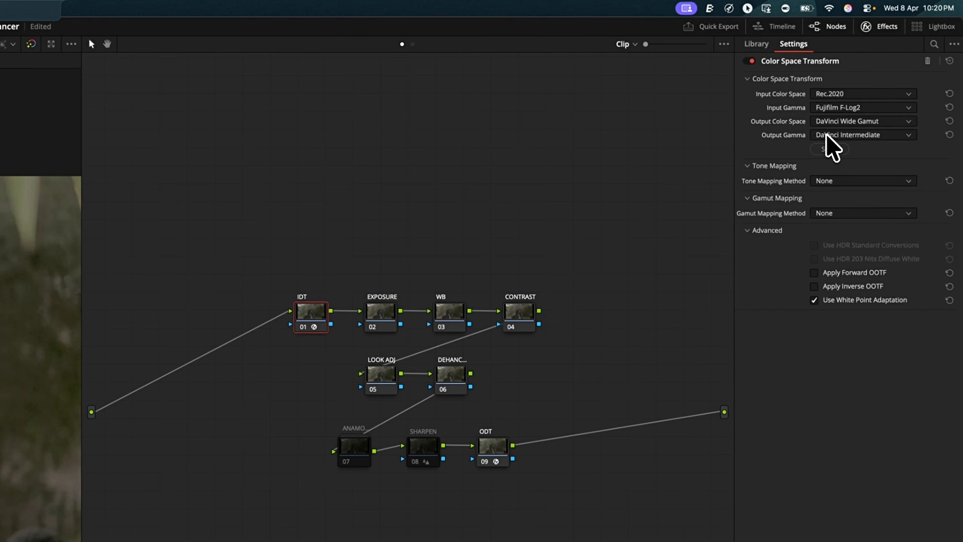
# Step: Configure the ODT node's color space transform from DaVinci Wide Gamut and DaVinci Intermediate to Rec.709 and Gamma 2.4
pyautogui.click(840, 95)
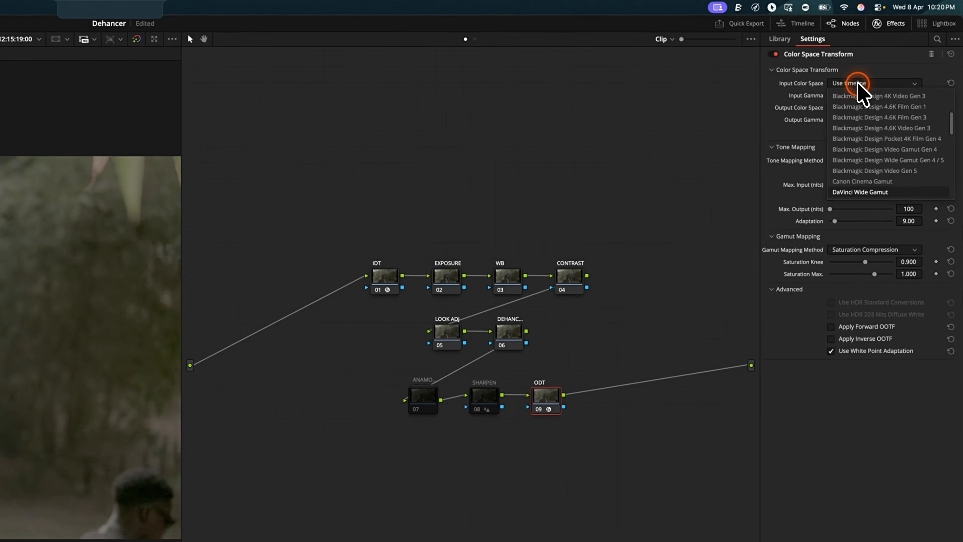
pyautogui.click(848, 216)
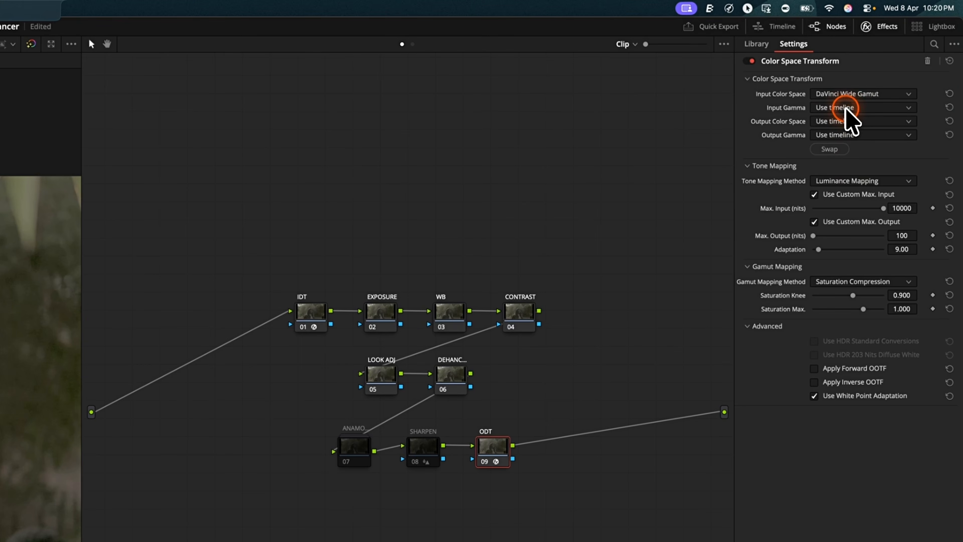
pyautogui.click(848, 121)
pyautogui.scroll(-10, 849, 129)
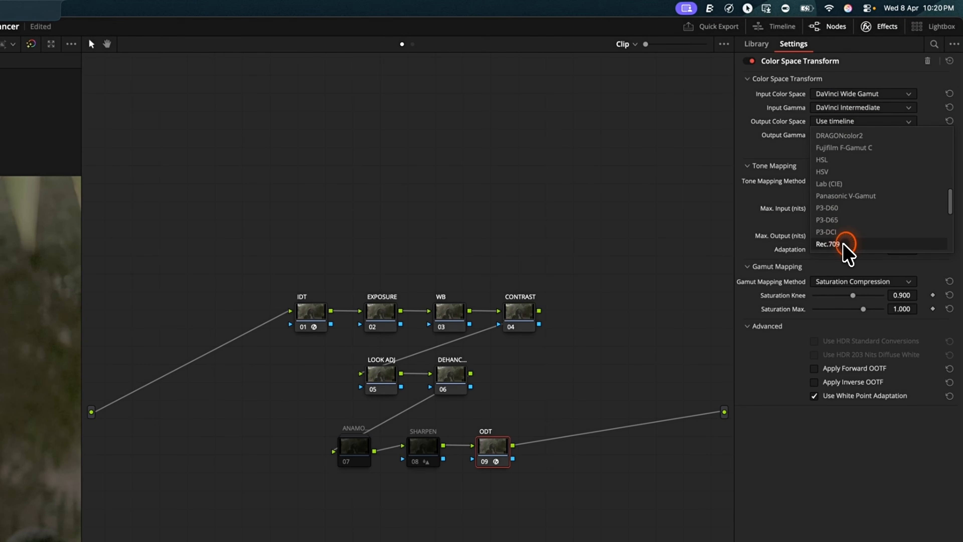
pyautogui.click(848, 190)
pyautogui.click(848, 136)
pyautogui.scroll(-5, 848, 135)
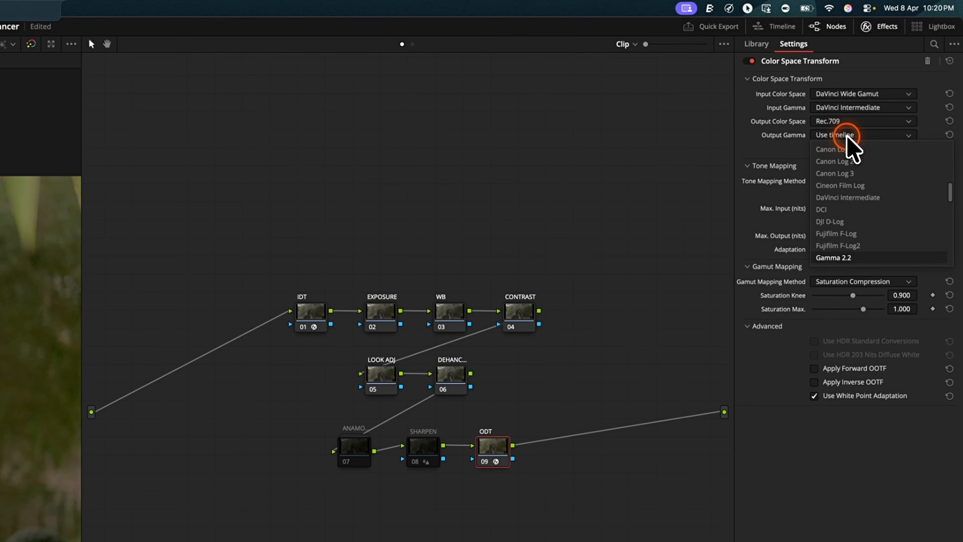
pyautogui.click(834, 258)
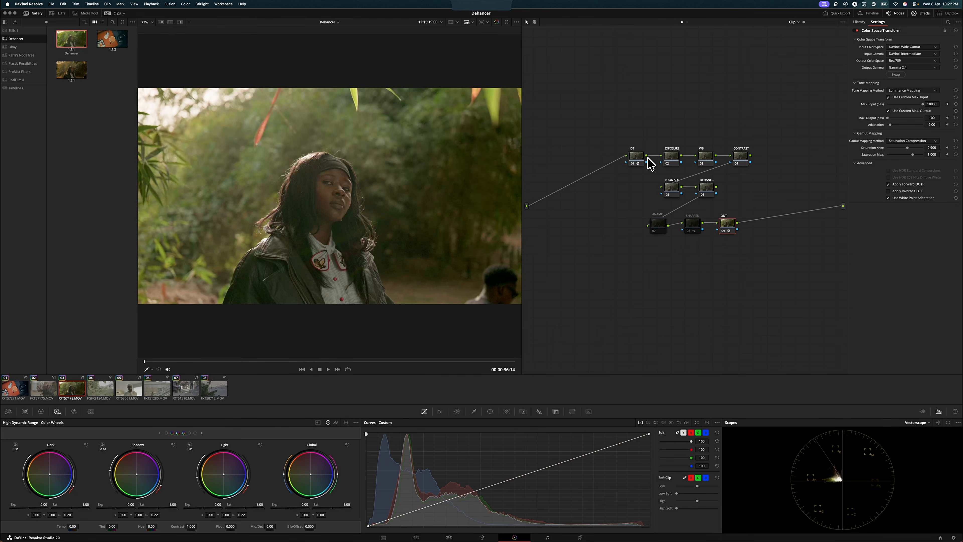
# Step: Raise the global HDR wheel exposure on the EXPOSURE node to 0.29
pyautogui.click(671, 156)
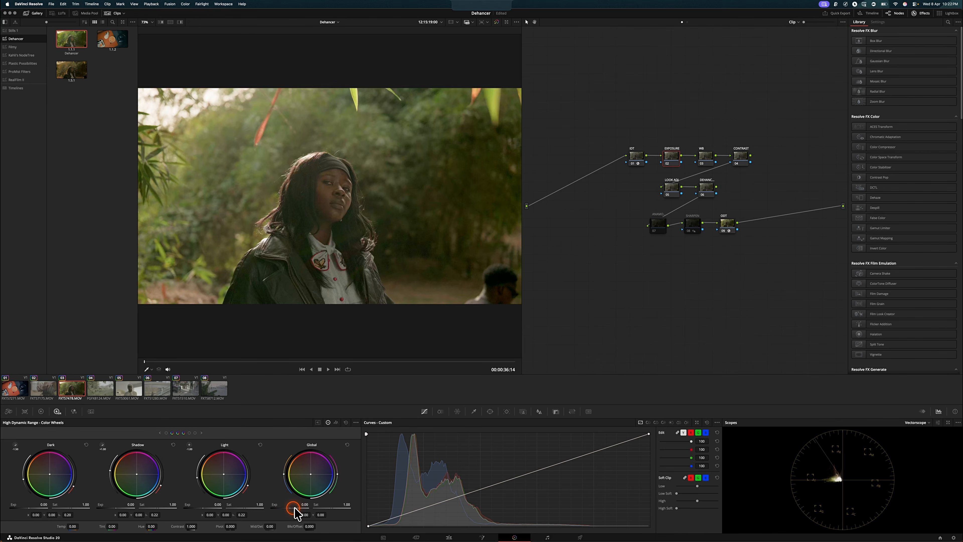
pyautogui.moveTo(296, 513); pyautogui.dragTo(326, 513)
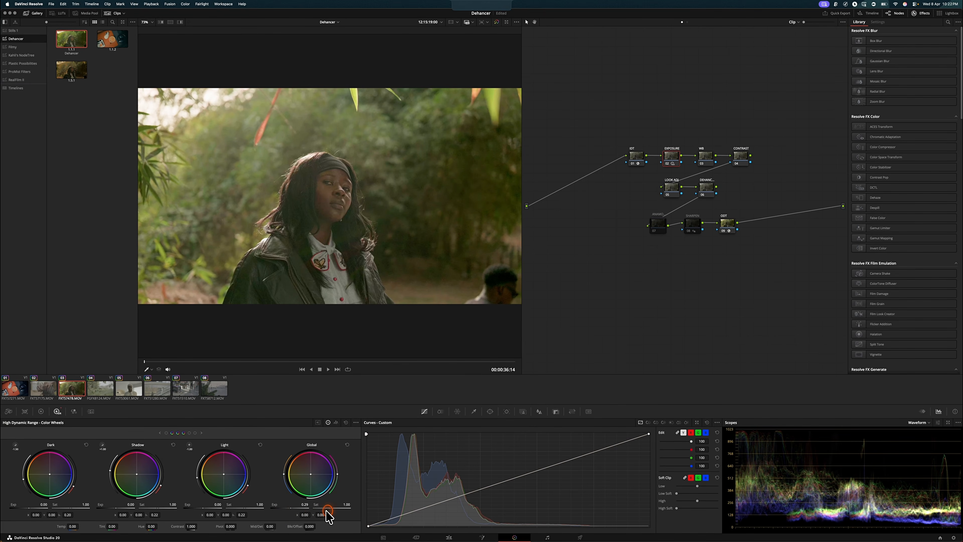
# Step: Change the gamma setting of the WB node
pyautogui.click(706, 158)
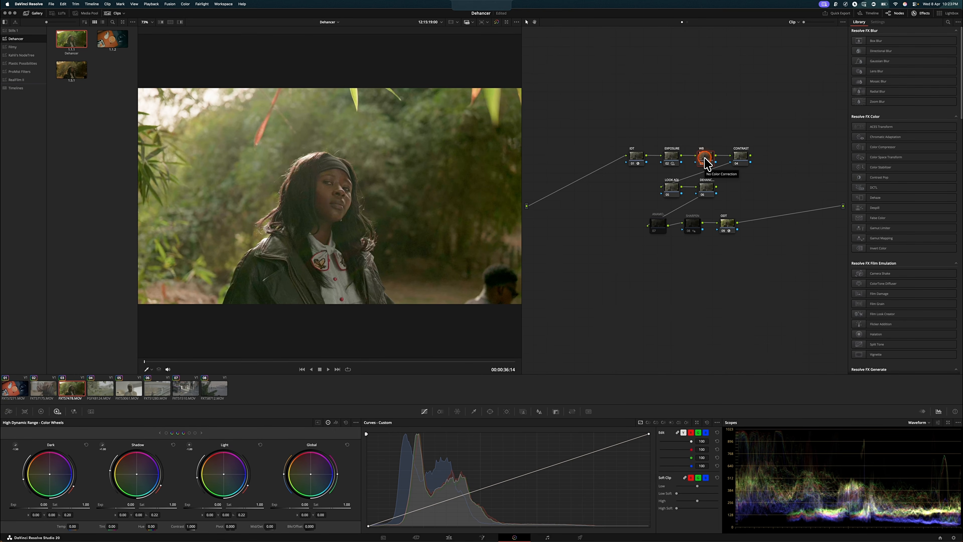
pyautogui.rightClick(706, 163)
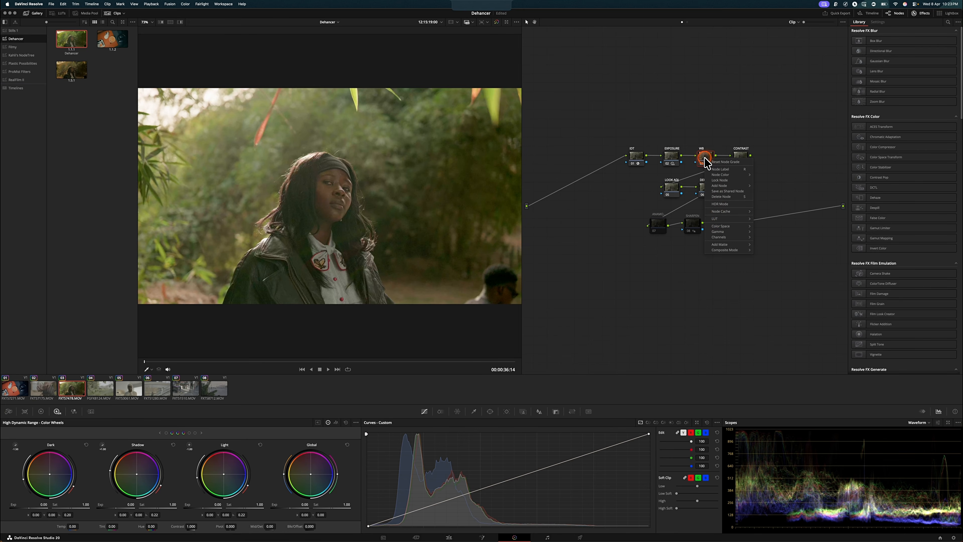
pyautogui.moveTo(720, 232)
pyautogui.click(765, 215)
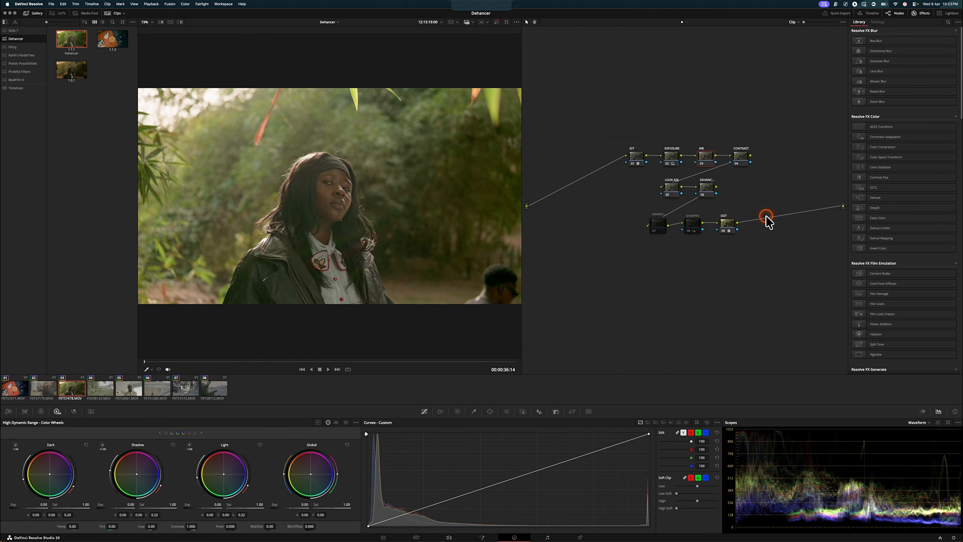
# Step: Balance the WB node's primary gain to 0.96 red, 0.99 green and 1.05 blue, and compare the node on and off
pyautogui.click(40, 411)
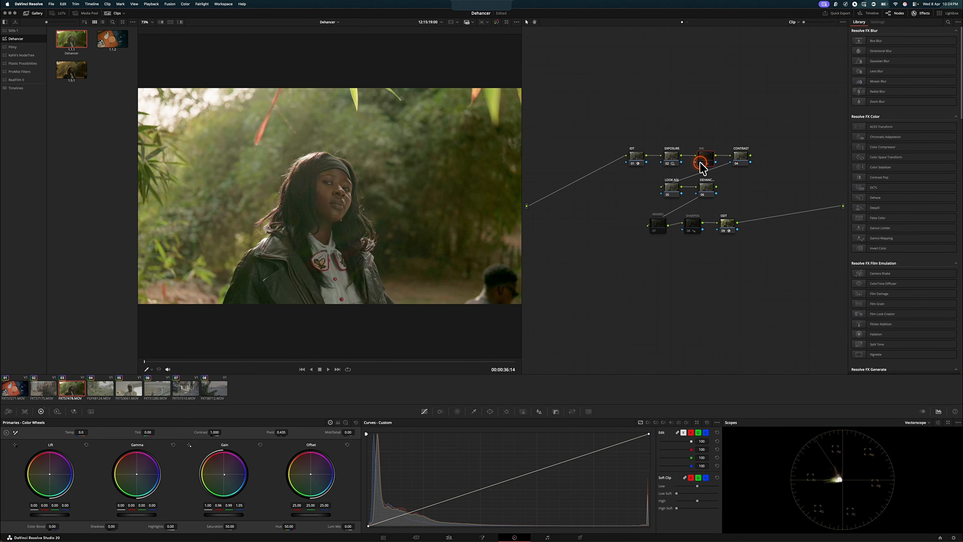
pyautogui.click(702, 163)
pyautogui.click(702, 163)
pyautogui.click(702, 164)
pyautogui.click(702, 164)
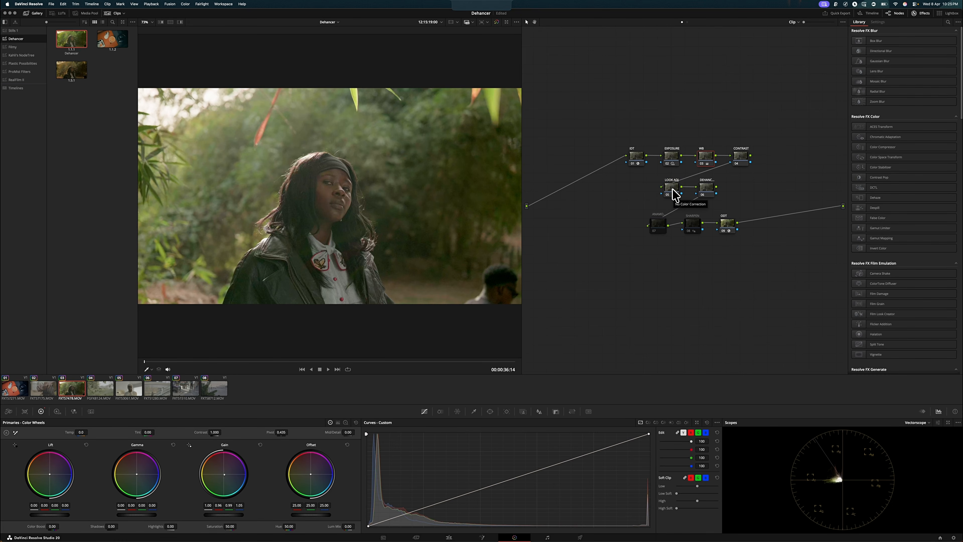
# Step: Apply the Dehancer Pro effect to the Dehancer node 06
pyautogui.click(709, 185)
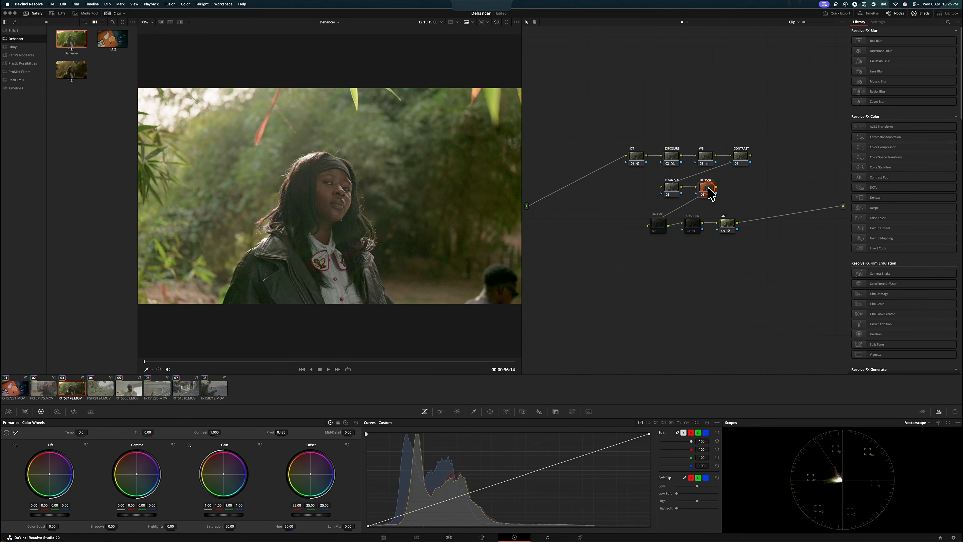
pyautogui.click(922, 14)
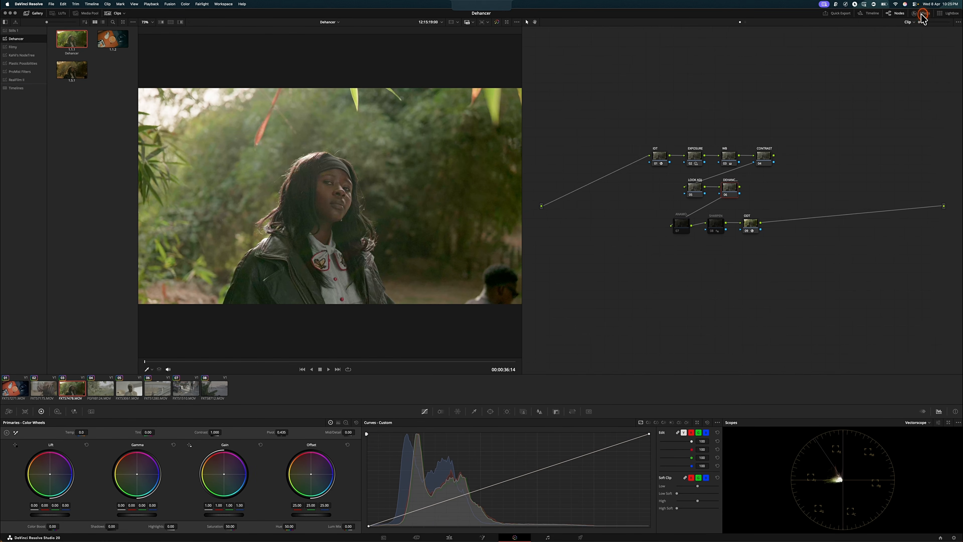
pyautogui.click(923, 14)
pyautogui.moveTo(888, 55); pyautogui.dragTo(706, 190)
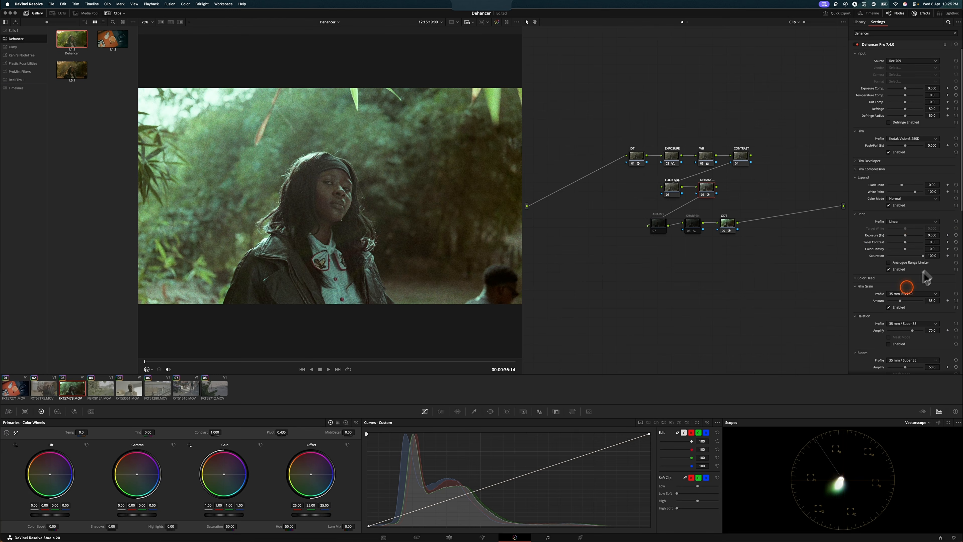
# Step: Disable all tools of the Dehancer Pro effect
pyautogui.scroll(-5, 907, 288)
pyautogui.scroll(-3, 908, 290)
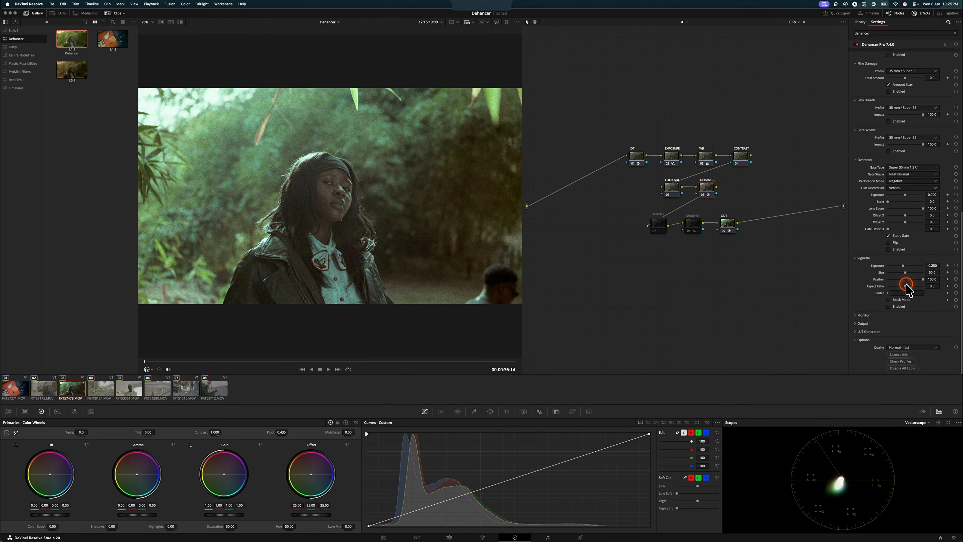
pyautogui.click(902, 368)
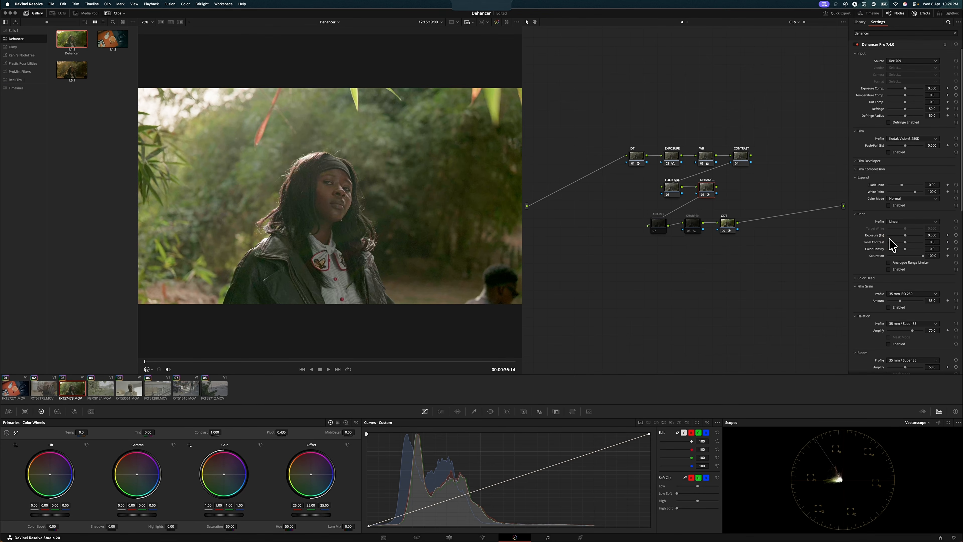
# Step: Set Dehancer Pro's input source to DVR WG/Intermediate and collapse the input settings
pyautogui.click(862, 54)
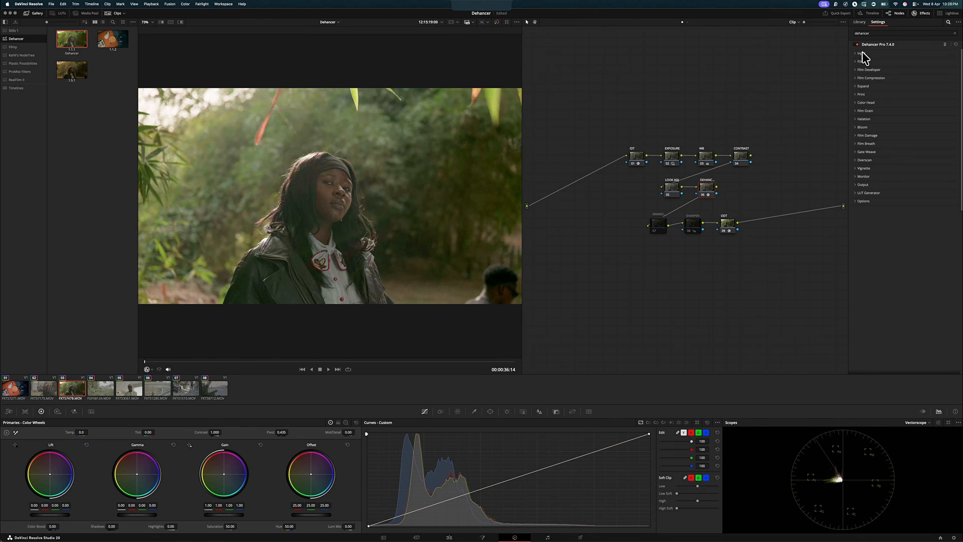
pyautogui.click(862, 53)
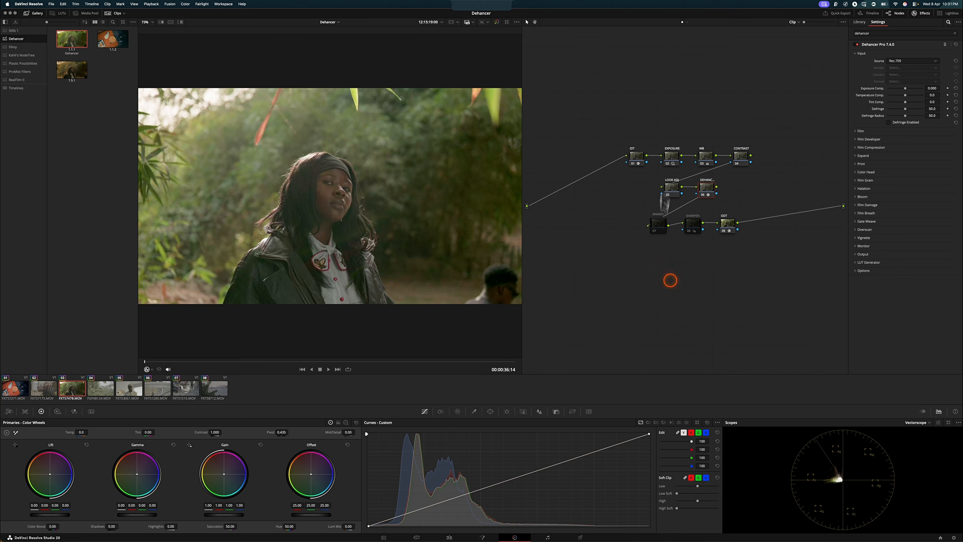
pyautogui.click(905, 62)
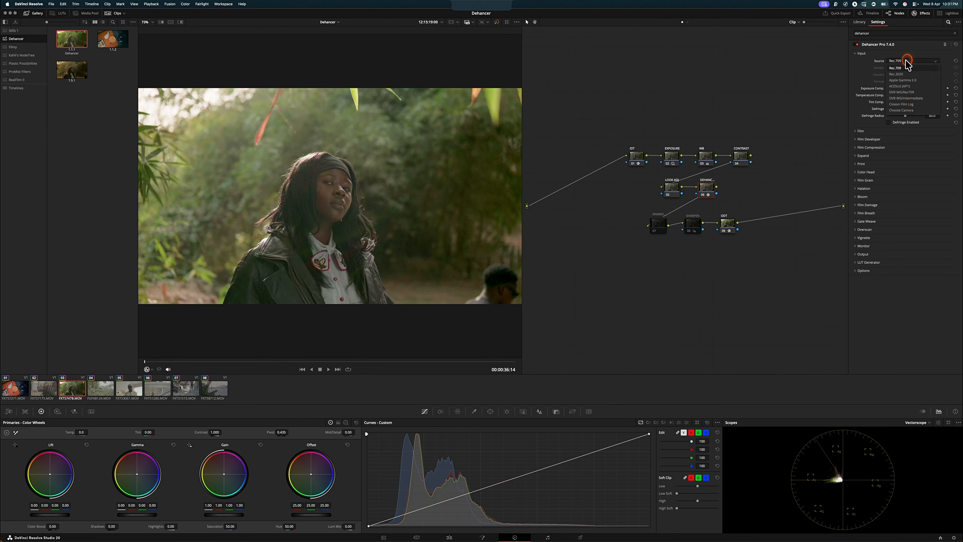
pyautogui.click(907, 99)
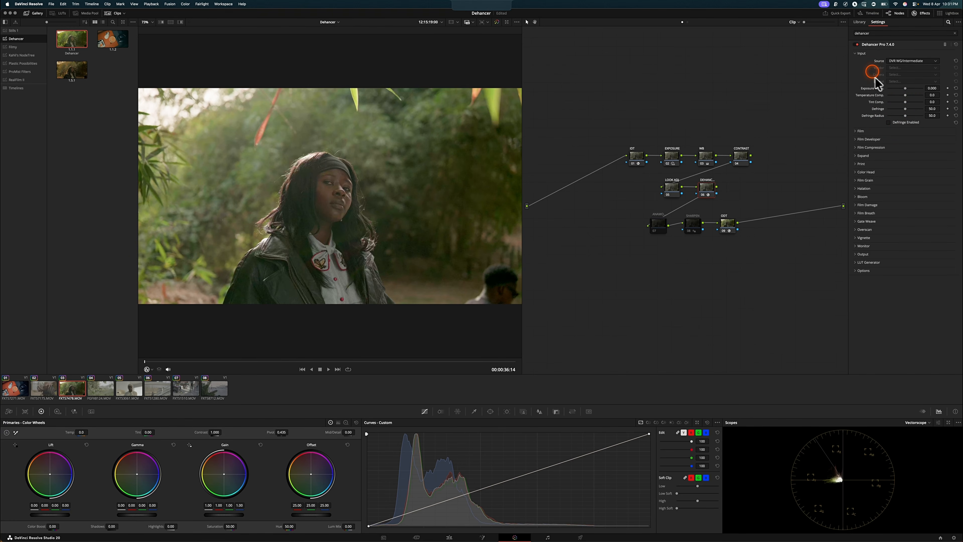
pyautogui.click(857, 53)
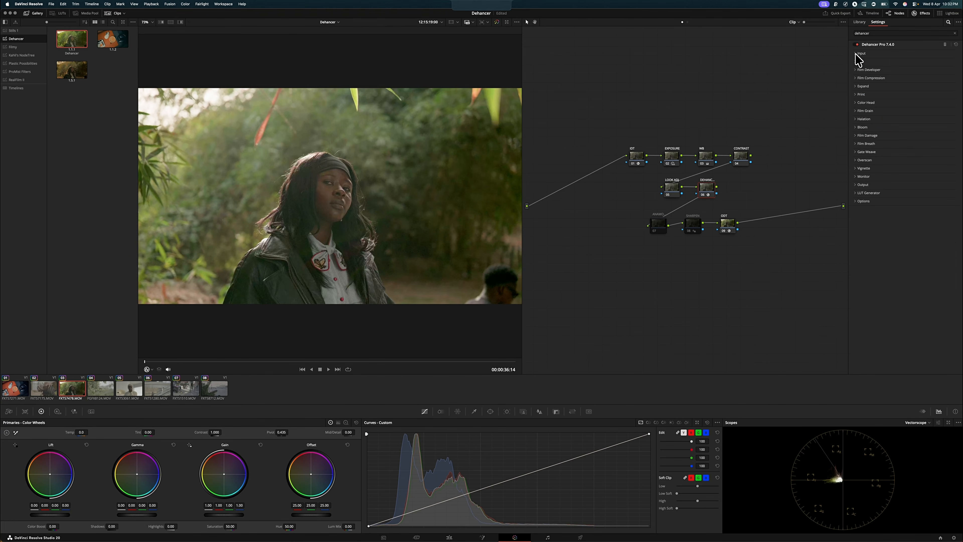
# Step: Enable the Film tool with the Kodak Gold 200 profile and try out its push/pull exposure, including 2.0
pyautogui.click(858, 63)
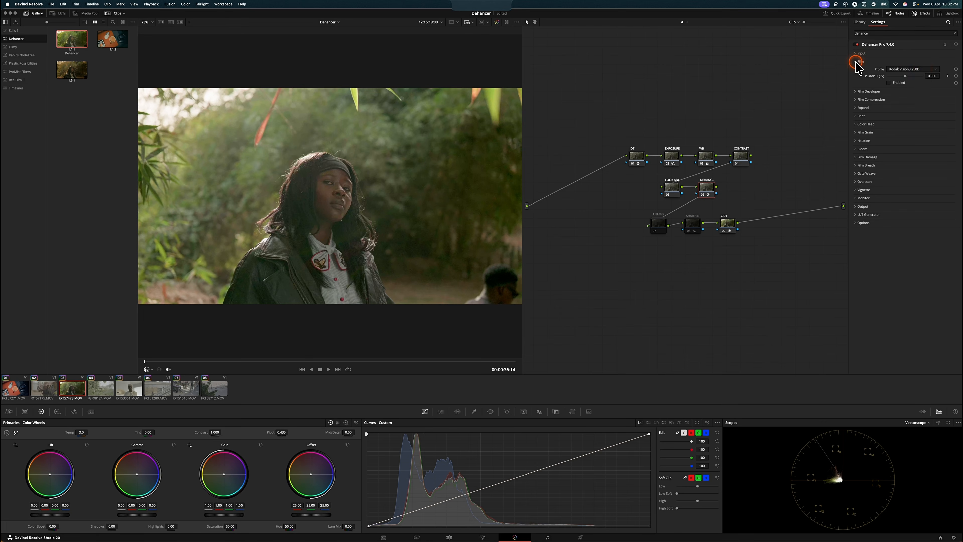
pyautogui.click(924, 70)
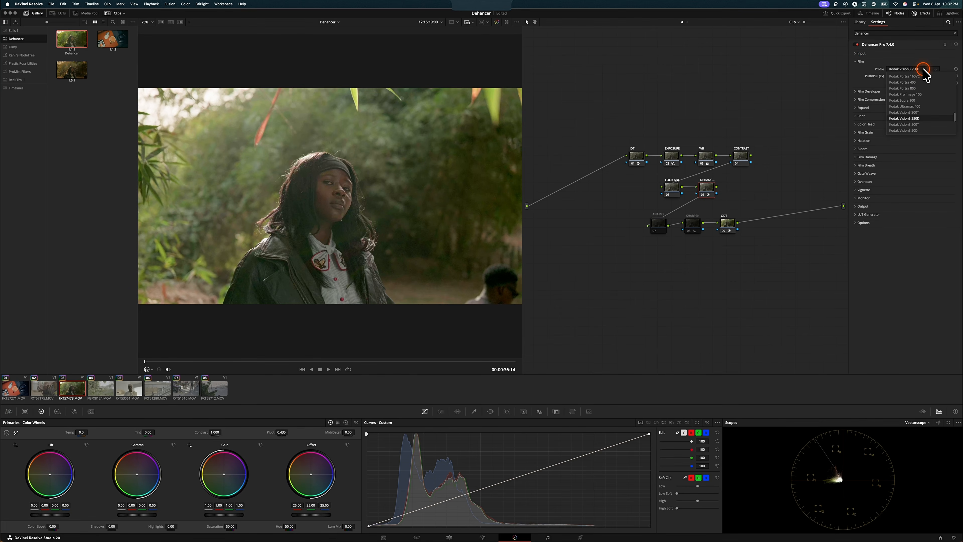
pyautogui.scroll(-5, 922, 91)
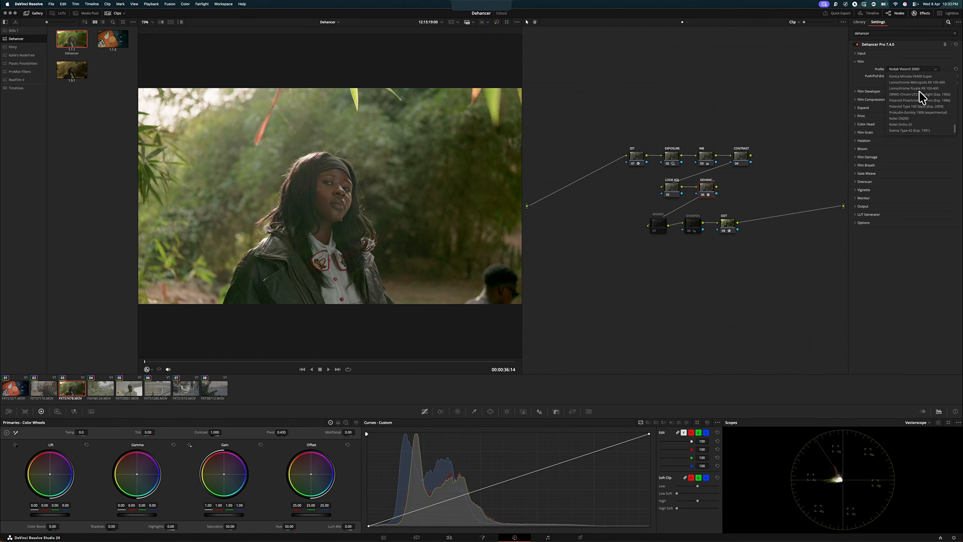
pyautogui.scroll(5, 922, 95)
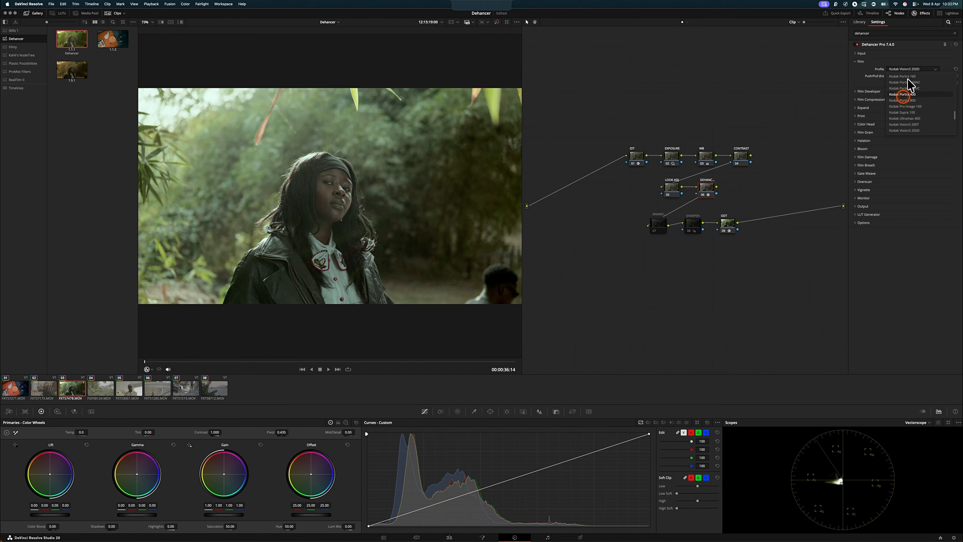
pyautogui.click(904, 104)
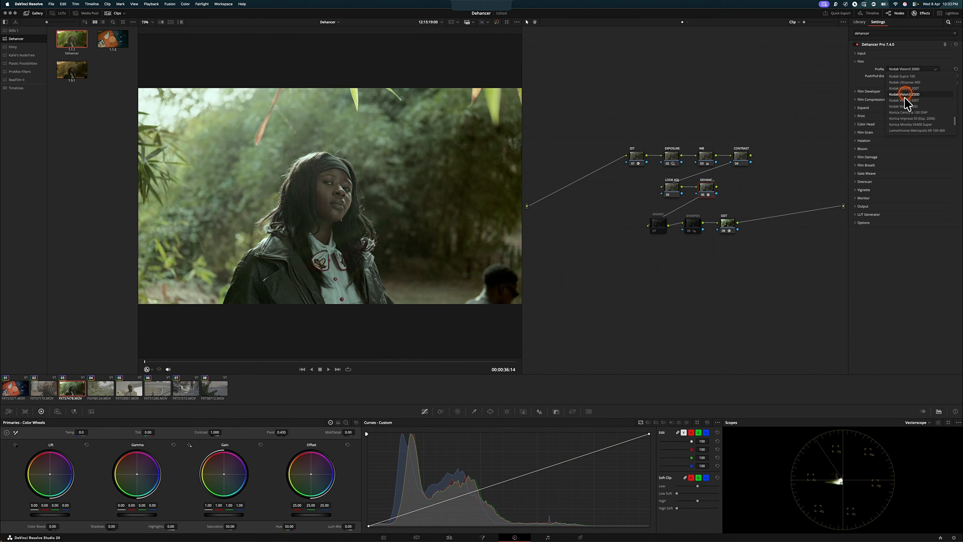
pyautogui.scroll(1, 910, 99)
pyautogui.click(918, 77)
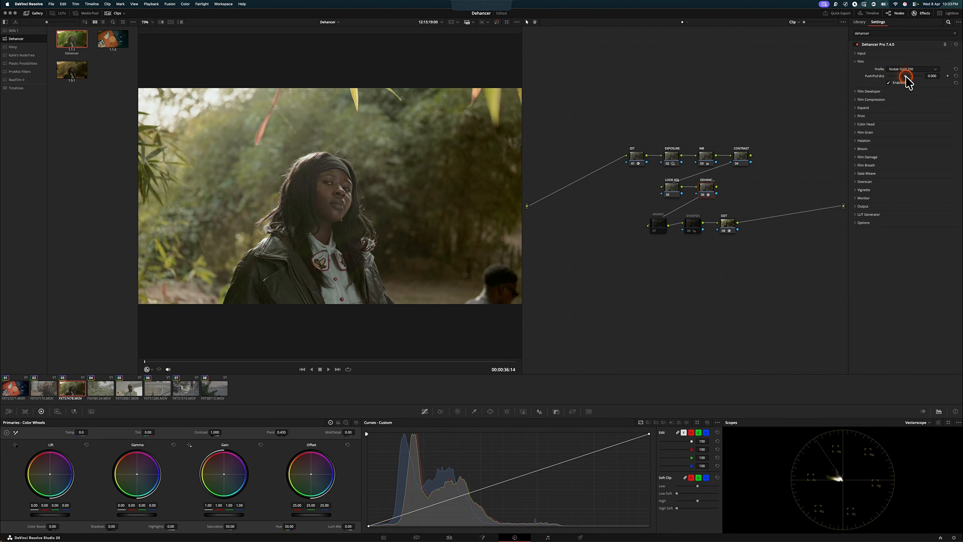
pyautogui.moveTo(906, 78); pyautogui.dragTo(883, 84)
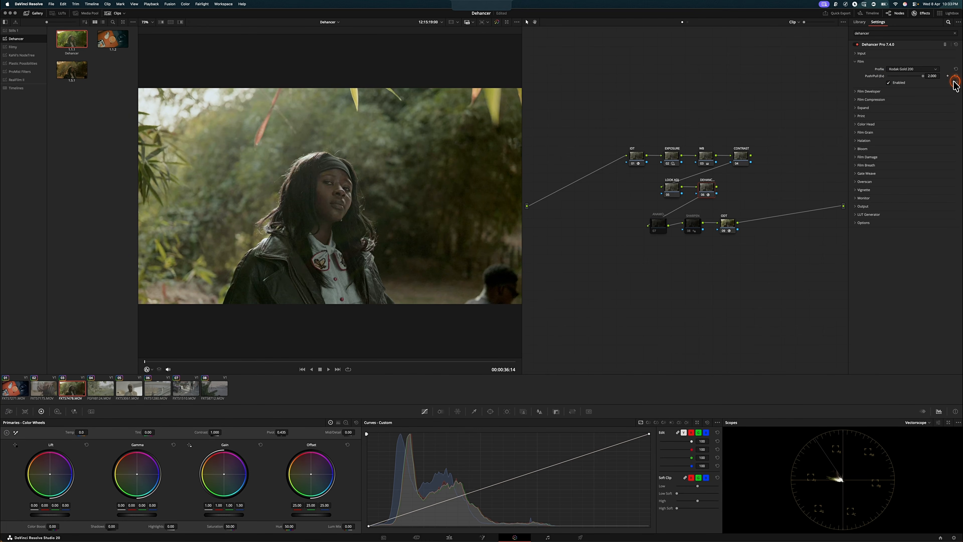
pyautogui.moveTo(929, 80); pyautogui.dragTo(900, 81)
# Step: Look through the available Print profiles and enable the Print tool
pyautogui.click(904, 116)
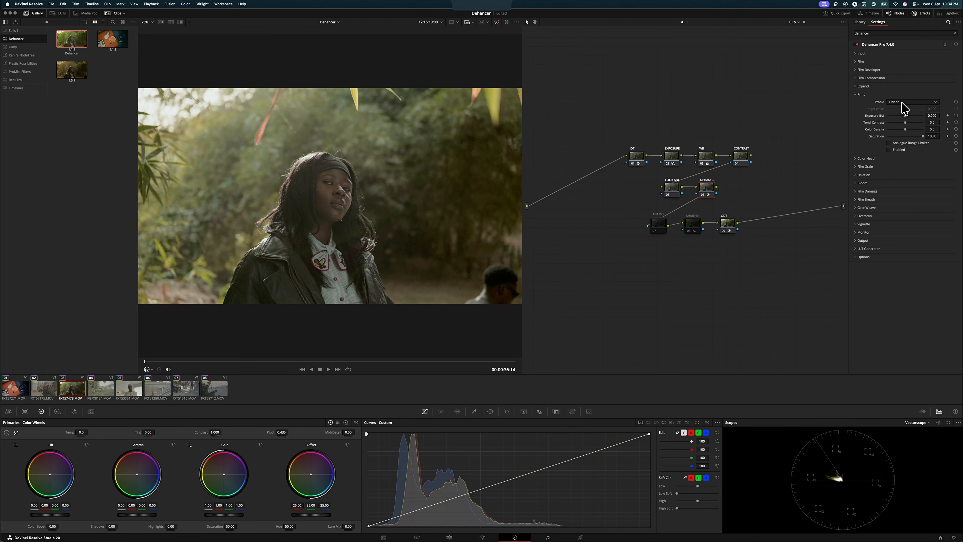
pyautogui.click(901, 103)
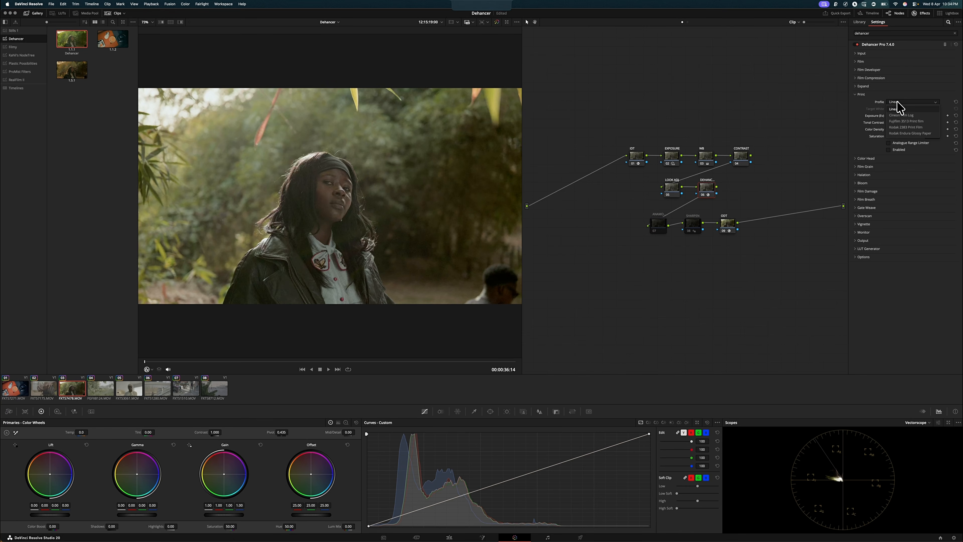
pyautogui.click(907, 115)
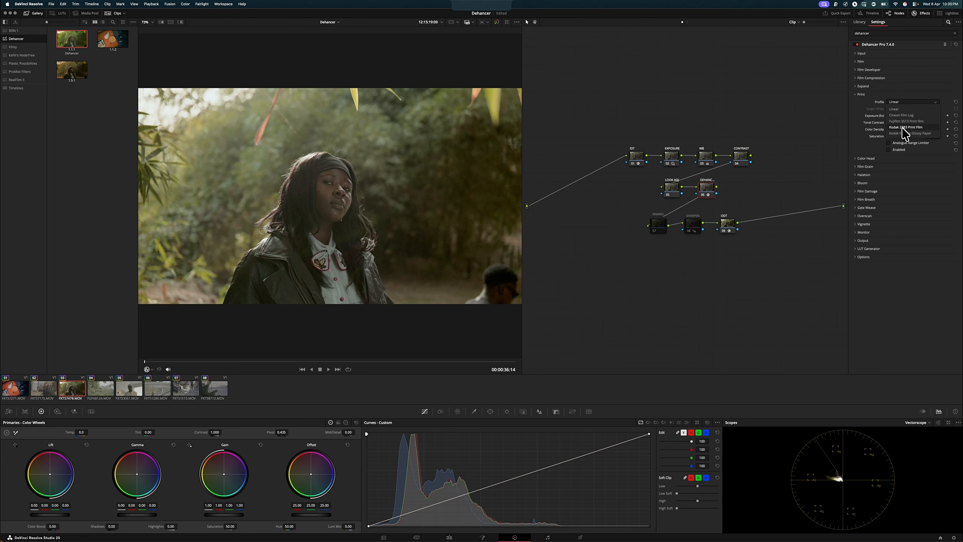
pyautogui.click(922, 133)
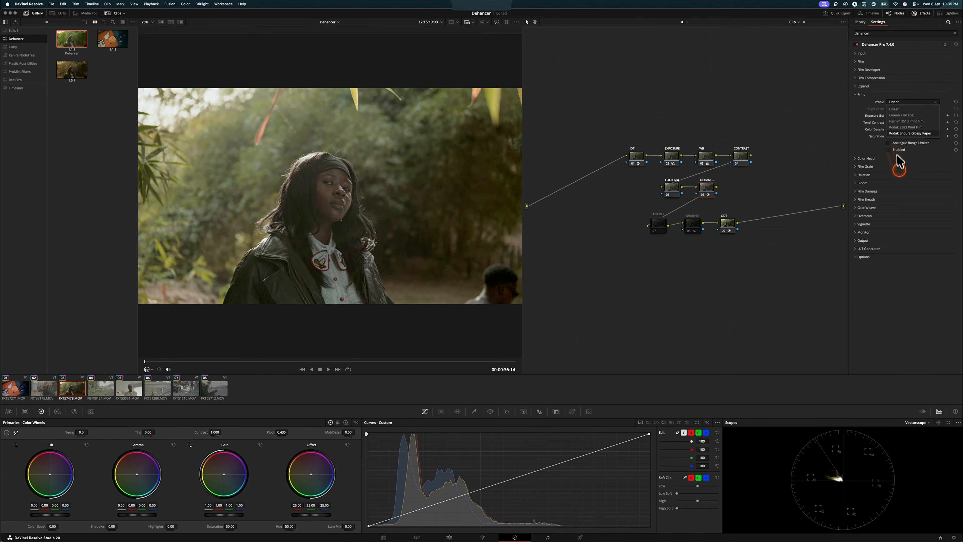
pyautogui.click(890, 151)
# Step: Try the Cineon Film Log, Fujifilm 3513 Print Film and Kodak 2383 Print Film profiles in the Print tool
pyautogui.click(899, 102)
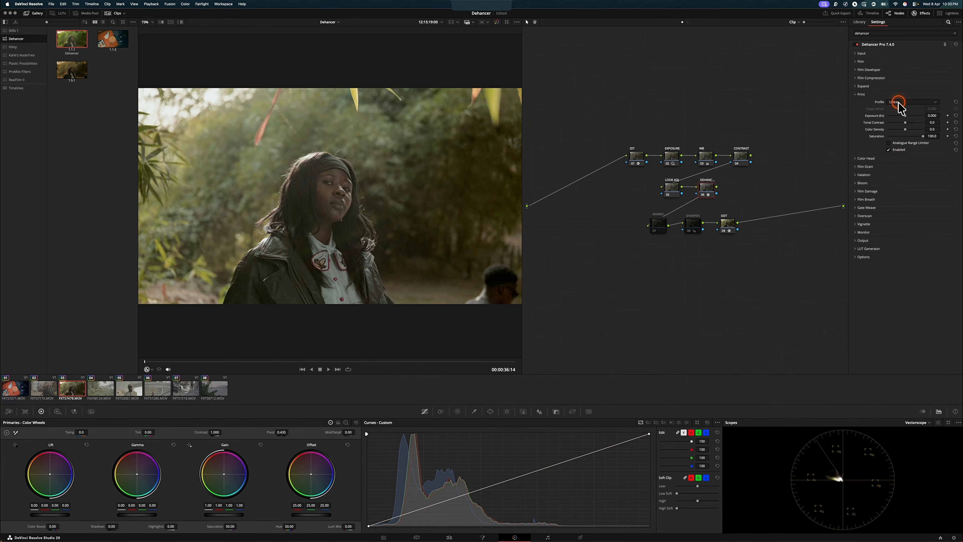
pyautogui.click(902, 114)
pyautogui.click(904, 99)
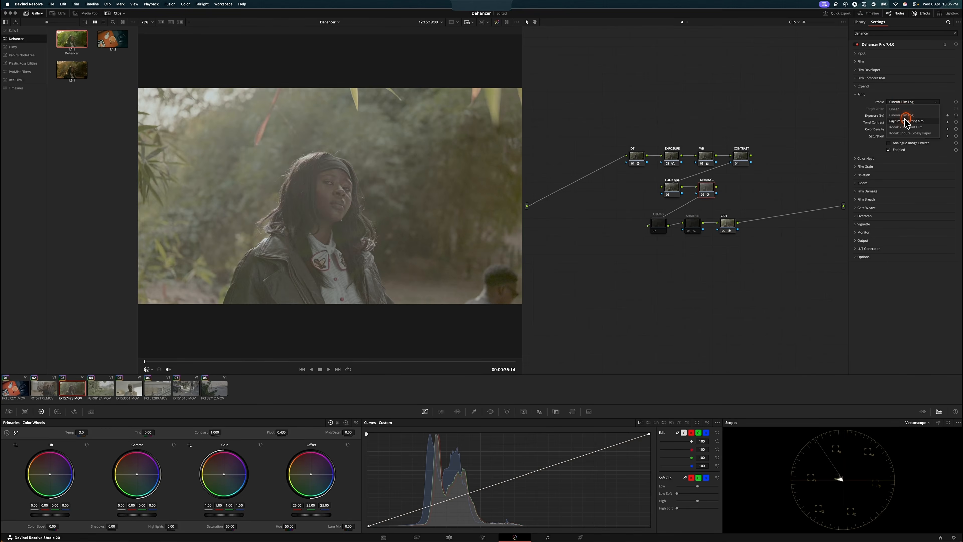
pyautogui.click(907, 122)
pyautogui.click(909, 101)
pyautogui.click(908, 127)
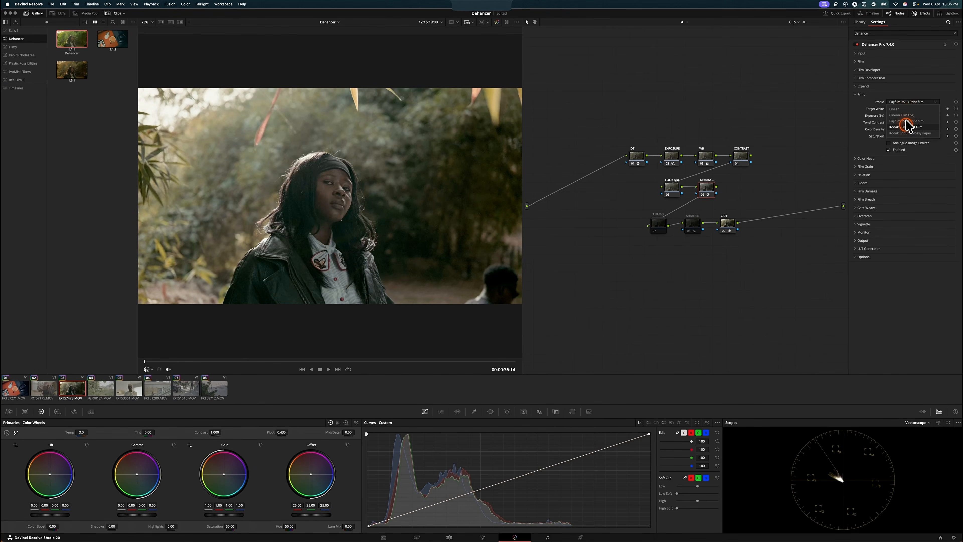
# Step: Set the Print profile to Kodak Endura Glossy Paper, comparing it with Kodak 2383 Print Film and with the tool off
pyautogui.click(909, 102)
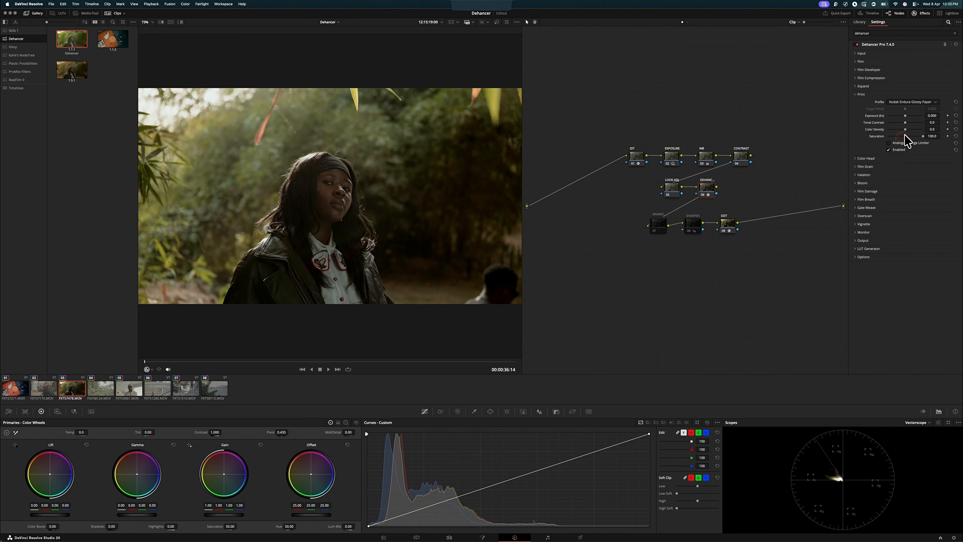
pyautogui.click(889, 150)
pyautogui.click(889, 150)
pyautogui.click(903, 101)
pyautogui.click(903, 128)
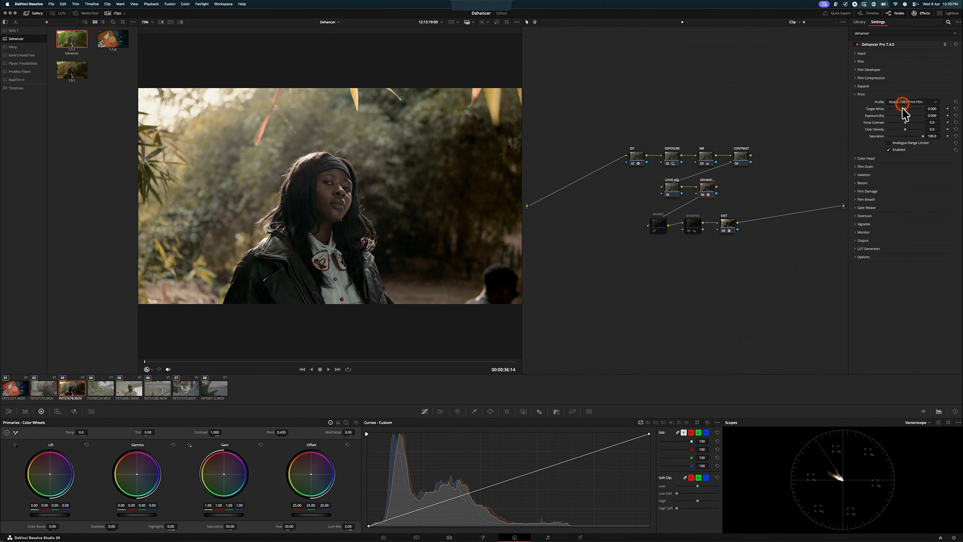
pyautogui.click(903, 102)
pyautogui.click(905, 134)
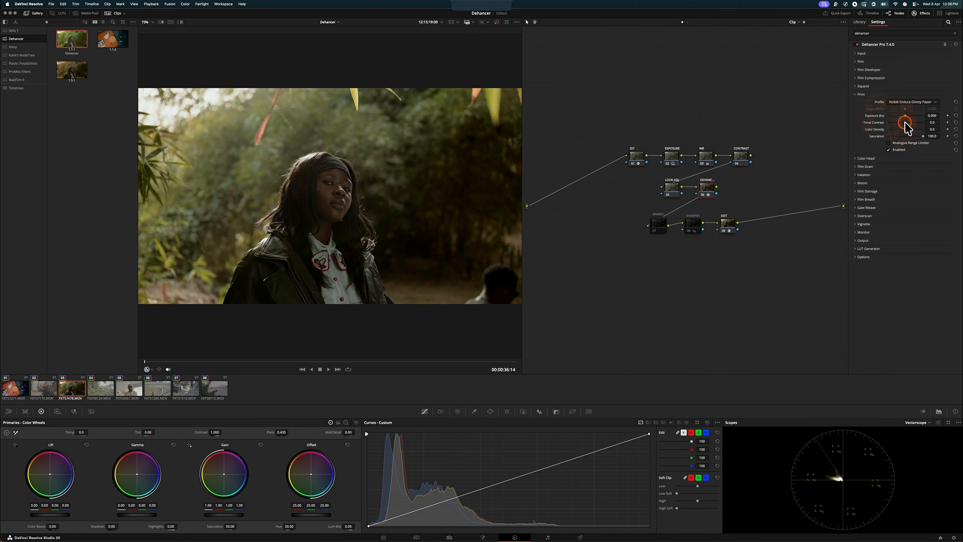
pyautogui.click(889, 152)
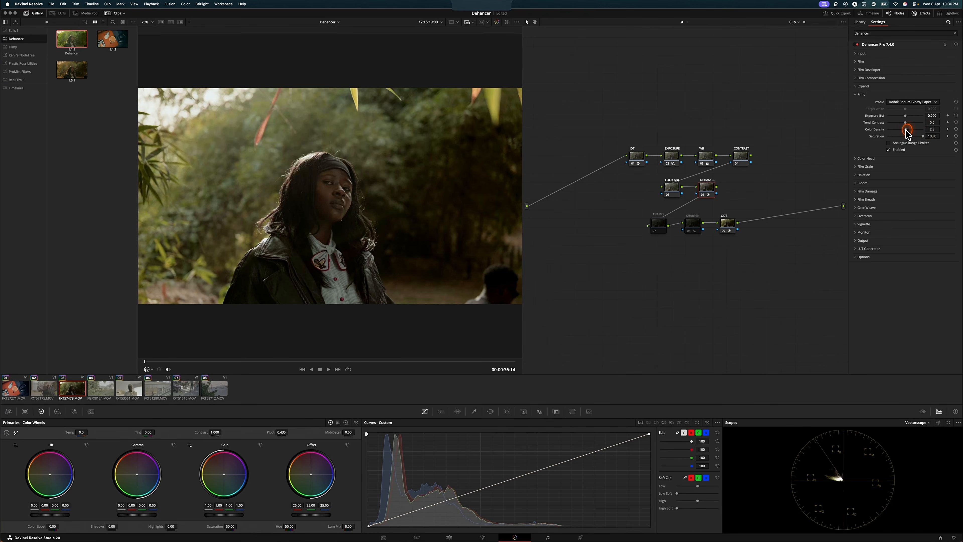
# Step: Set the Print tool's color density to 100 and its tonal contrast to -0.4
pyautogui.moveTo(905, 130); pyautogui.dragTo(950, 131)
pyautogui.moveTo(888, 129); pyautogui.dragTo(952, 132)
pyautogui.click(901, 126)
pyautogui.moveTo(908, 127); pyautogui.dragTo(906, 128)
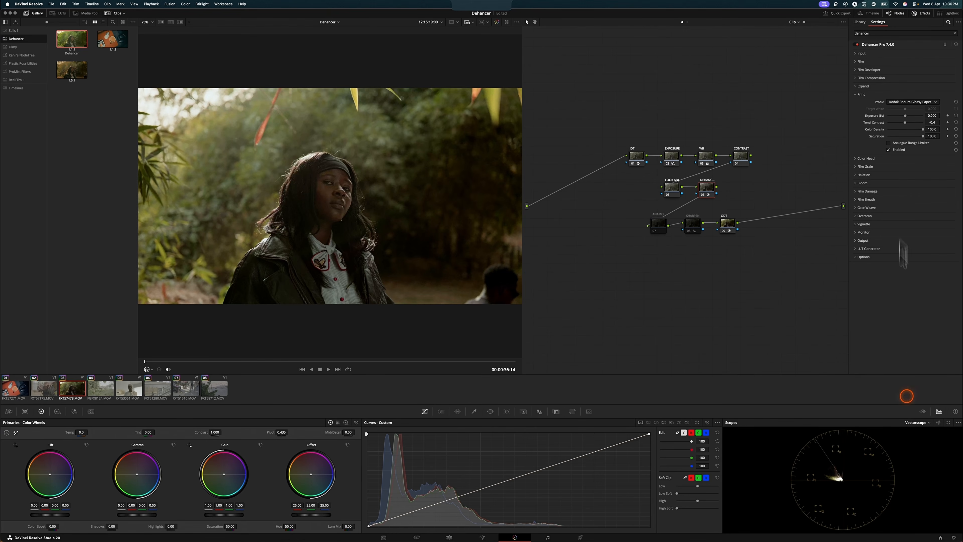
# Step: Switch the scopes from the vectorscope to the waveform
pyautogui.click(927, 422)
pyautogui.click(925, 436)
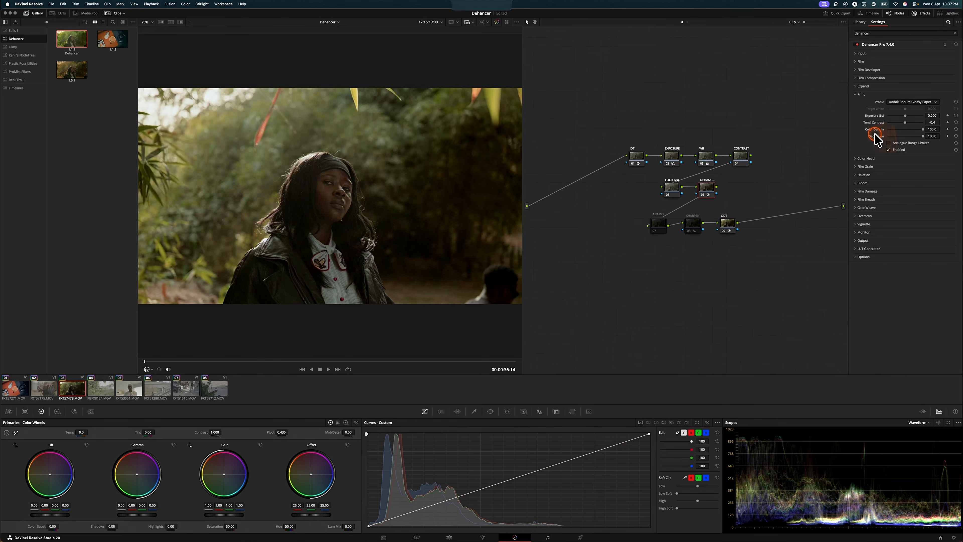
# Step: Enable the Print tool's Analogue Range Limiter and lower its tonal contrast to about -1.9
pyautogui.click(889, 143)
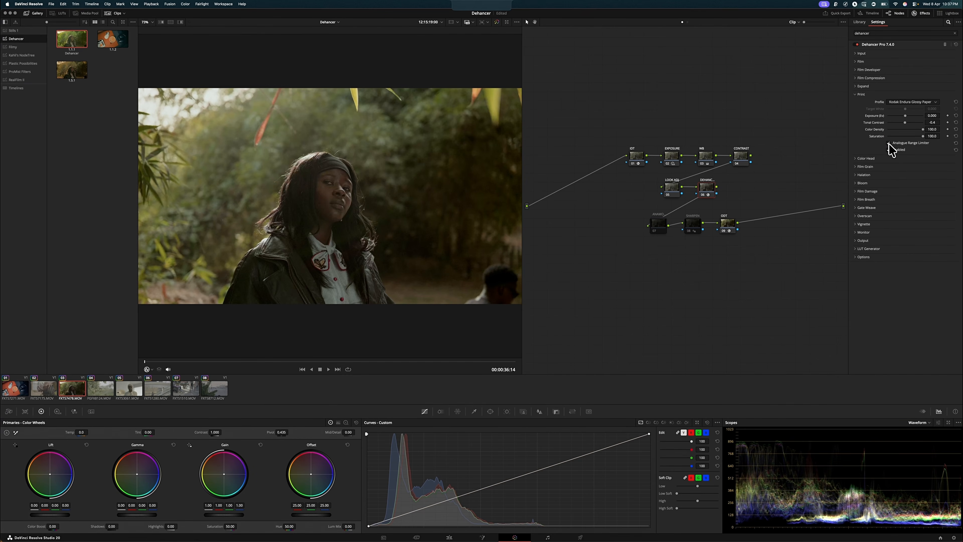
pyautogui.moveTo(905, 122); pyautogui.dragTo(907, 127)
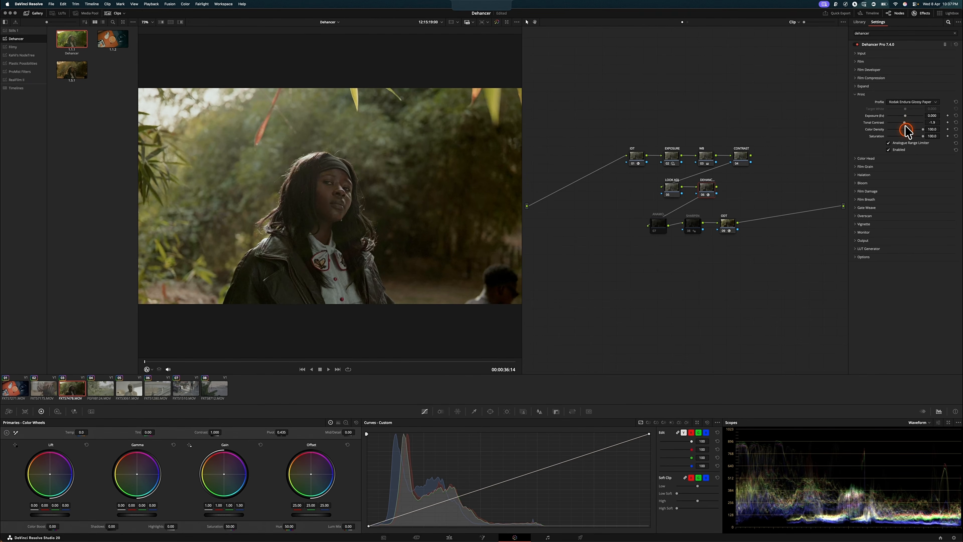
pyautogui.click(856, 94)
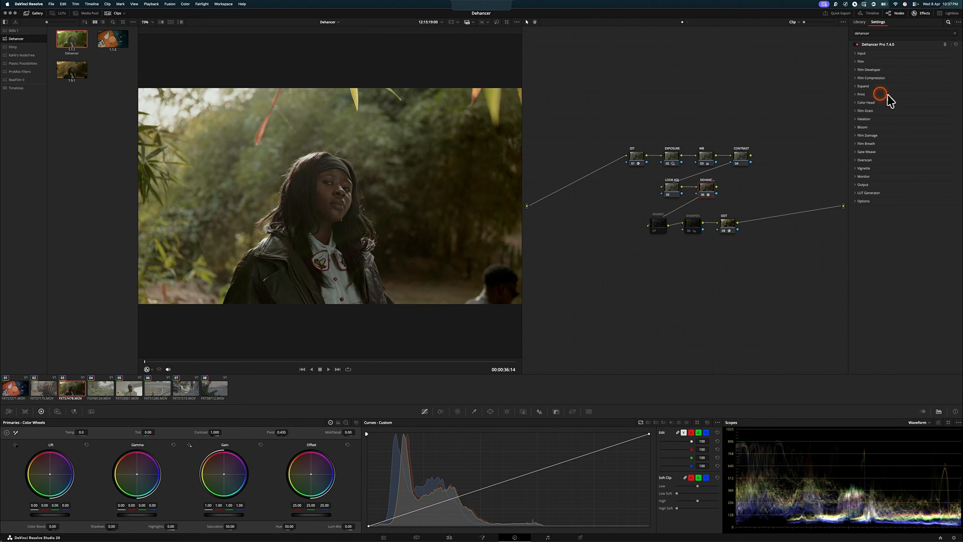
# Step: Enable Film Developer, raise contrast boost and gamma correction to about 20 each, and adjust the color boost
pyautogui.click(858, 63)
pyautogui.click(856, 71)
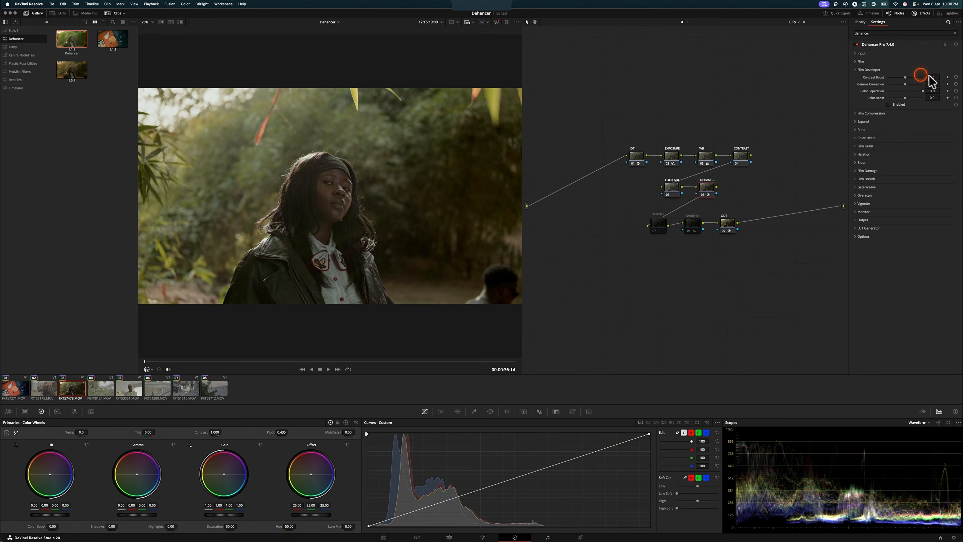
pyautogui.click(889, 105)
pyautogui.moveTo(905, 78); pyautogui.dragTo(910, 79)
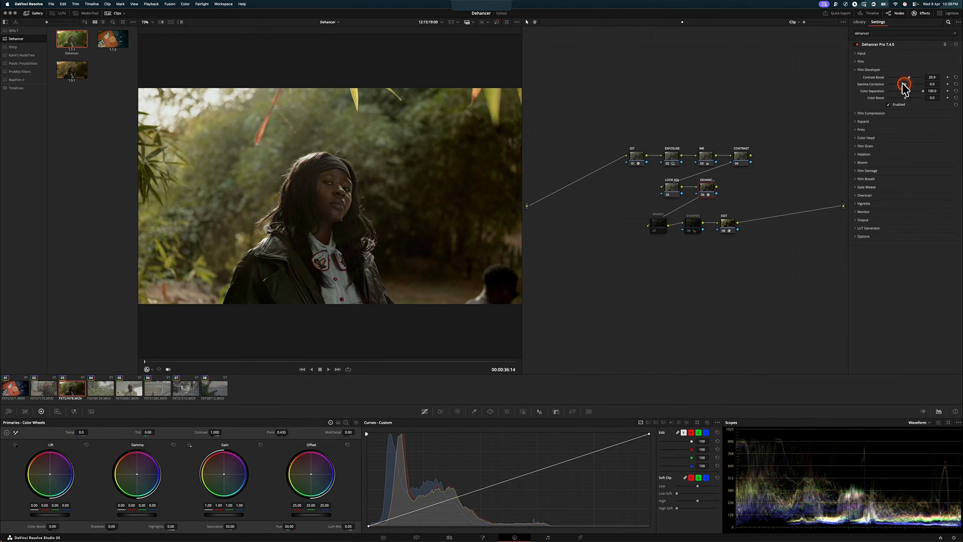
pyautogui.moveTo(906, 84); pyautogui.dragTo(910, 85)
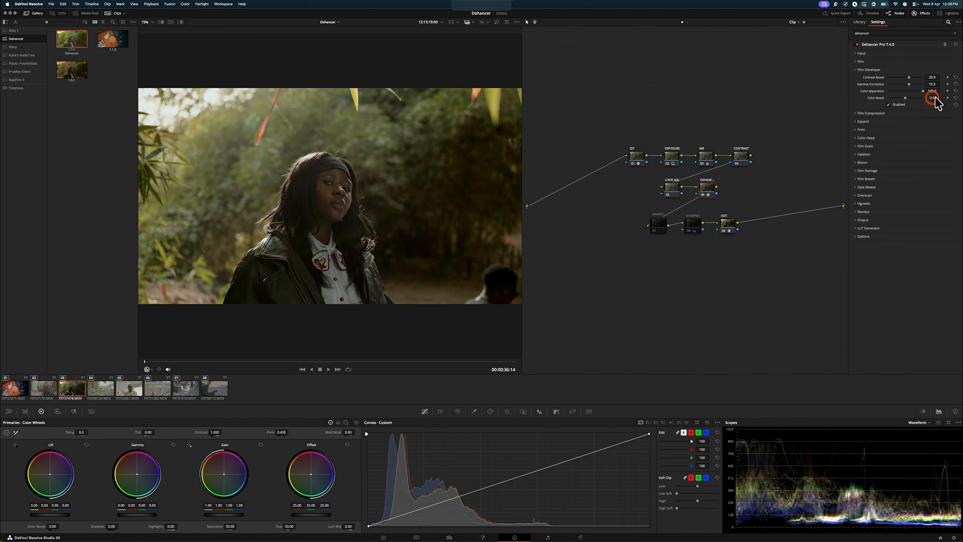
pyautogui.moveTo(932, 98); pyautogui.dragTo(896, 107)
pyautogui.click(856, 70)
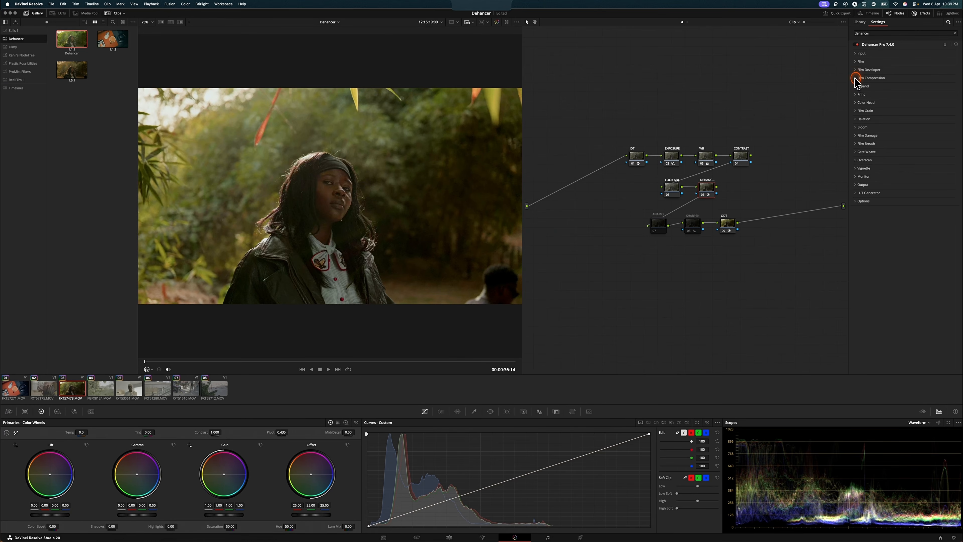
# Step: Enable Film Compression and compare the image with the tool on and off
pyautogui.click(856, 78)
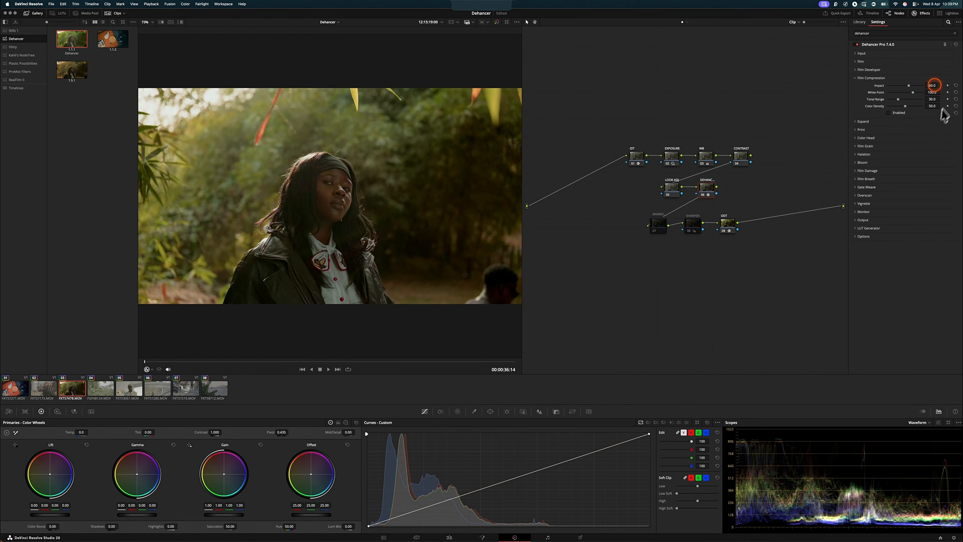
pyautogui.click(894, 112)
pyautogui.click(889, 114)
pyautogui.click(889, 114)
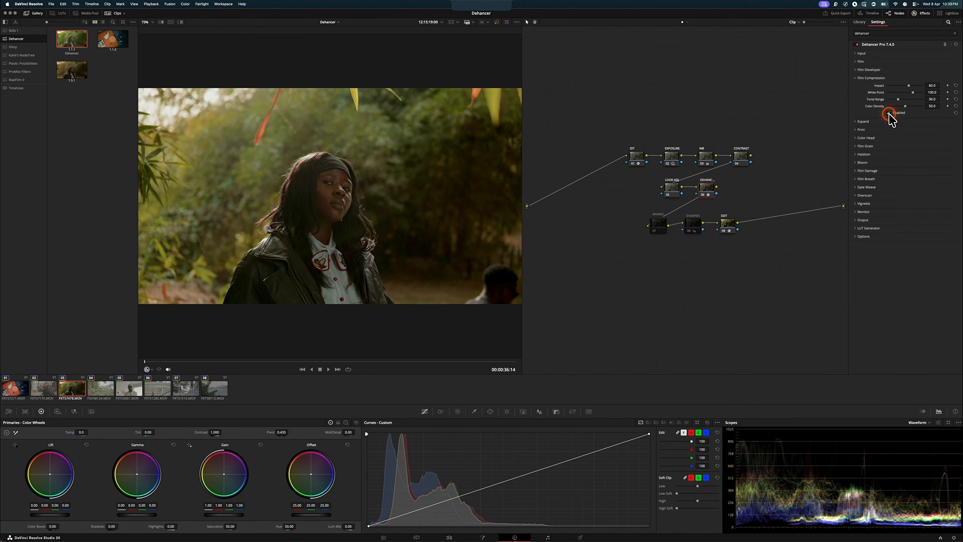
pyautogui.click(889, 114)
pyautogui.click(888, 113)
pyautogui.click(889, 113)
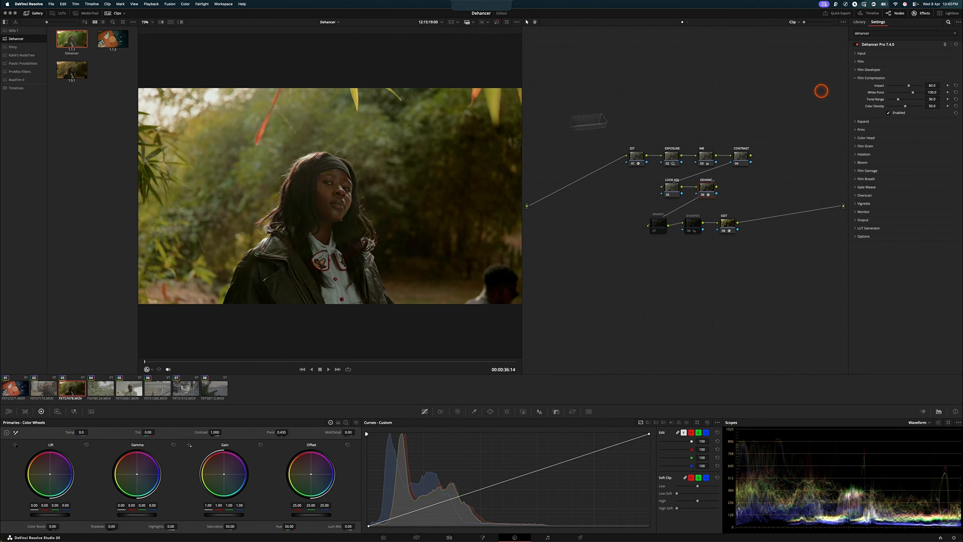
# Step: Set Film Compression's impact to 100 and white point to 120, and adjust its color density
pyautogui.moveTo(909, 86); pyautogui.dragTo(940, 86)
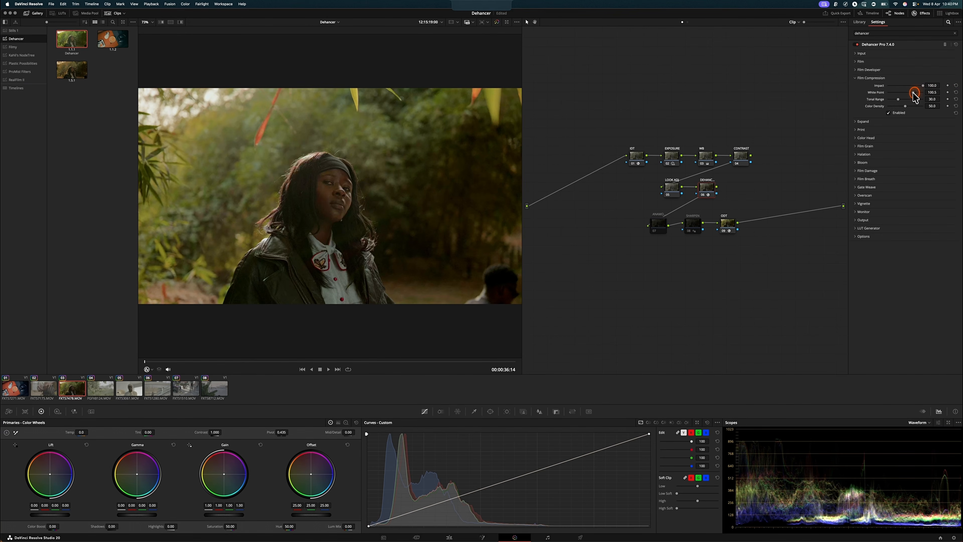
pyautogui.moveTo(916, 95)
pyautogui.mouseDown()
pyautogui.moveTo(886, 99)
pyautogui.moveTo(926, 103)
pyautogui.mouseUp()
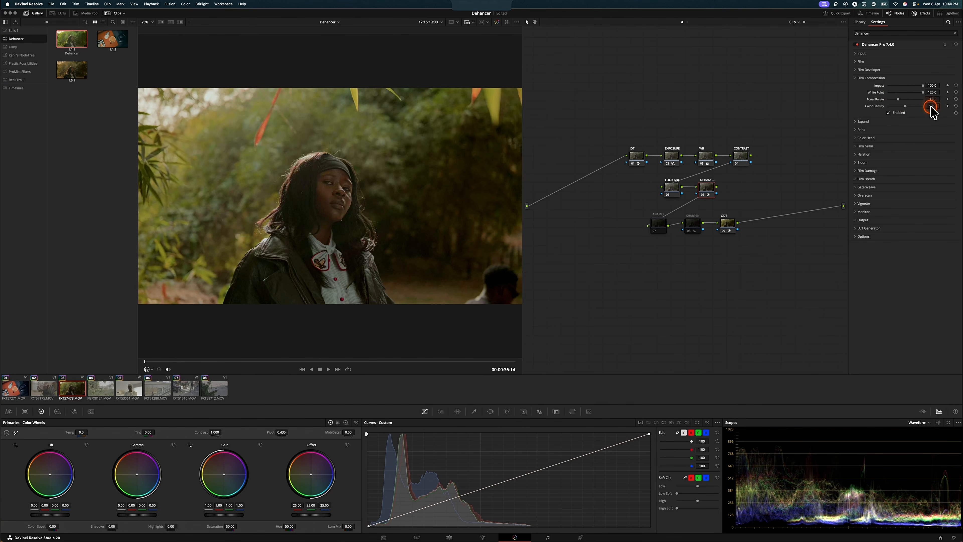
pyautogui.moveTo(935, 106)
pyautogui.mouseDown()
pyautogui.moveTo(362, 293)
pyautogui.moveTo(664, 256)
pyautogui.moveTo(909, 124)
pyautogui.moveTo(922, 106)
pyautogui.mouseUp()
pyautogui.click(856, 78)
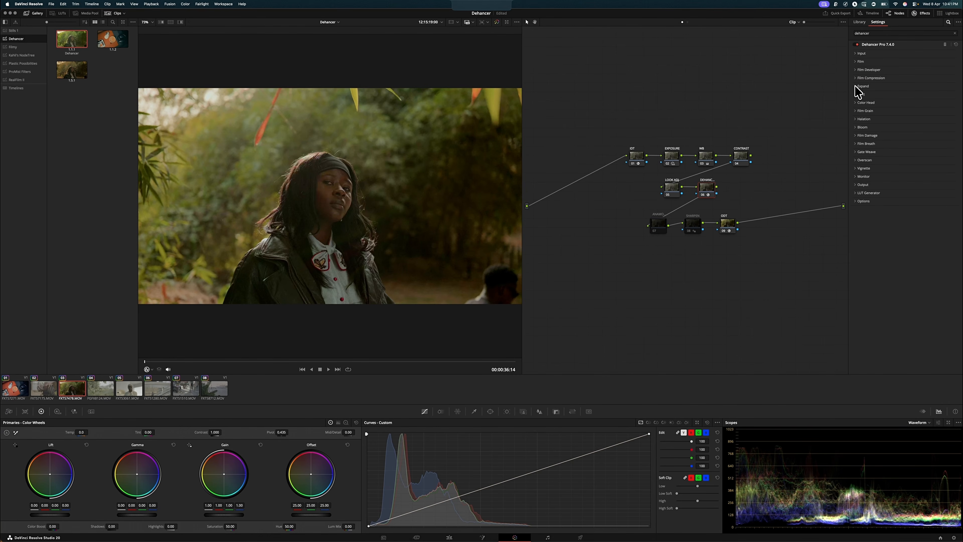
# Step: Adjust the Expand tool's black point to lift the shadows of the image
pyautogui.click(858, 86)
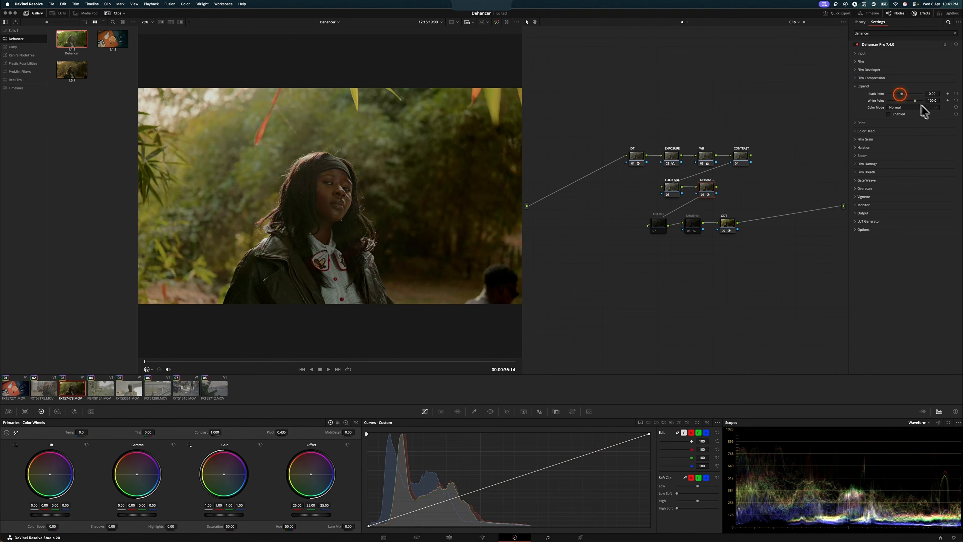
pyautogui.moveTo(902, 94); pyautogui.dragTo(914, 106)
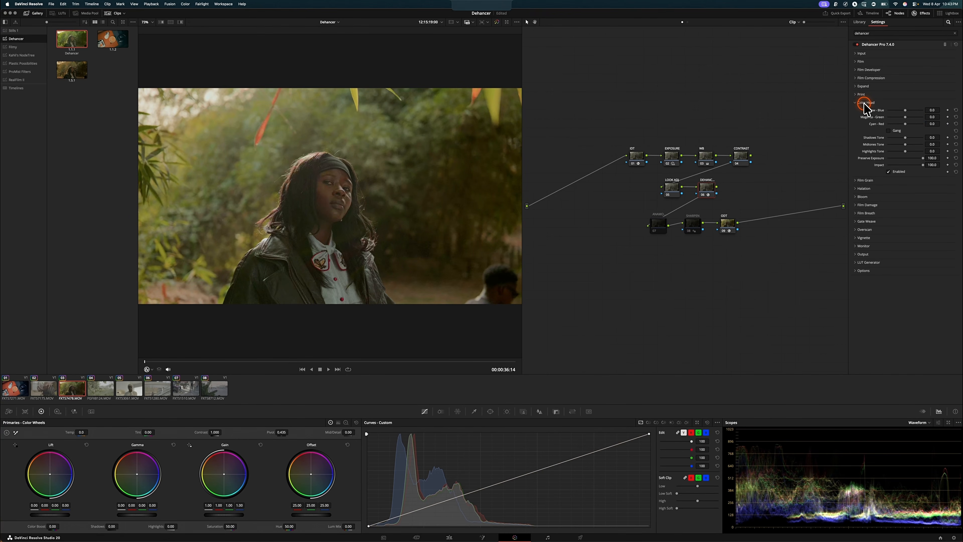
# Step: Try shifting the three ganged Color Head channels together to about 29, and reset them
pyautogui.moveTo(879, 110)
pyautogui.mouseDown()
pyautogui.moveTo(879, 131)
pyautogui.moveTo(878, 123)
pyautogui.mouseUp()
pyautogui.moveTo(905, 110); pyautogui.dragTo(916, 116)
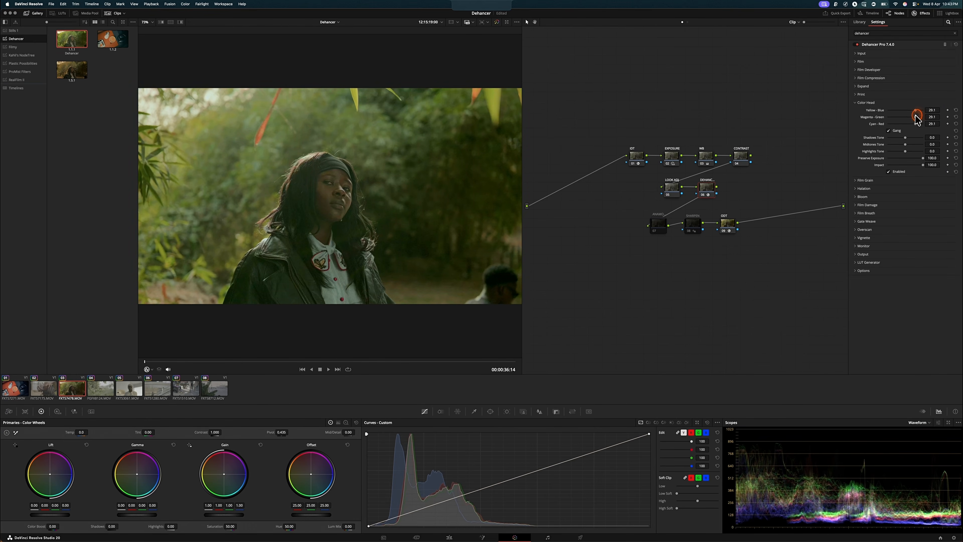
pyautogui.doubleClick(916, 116)
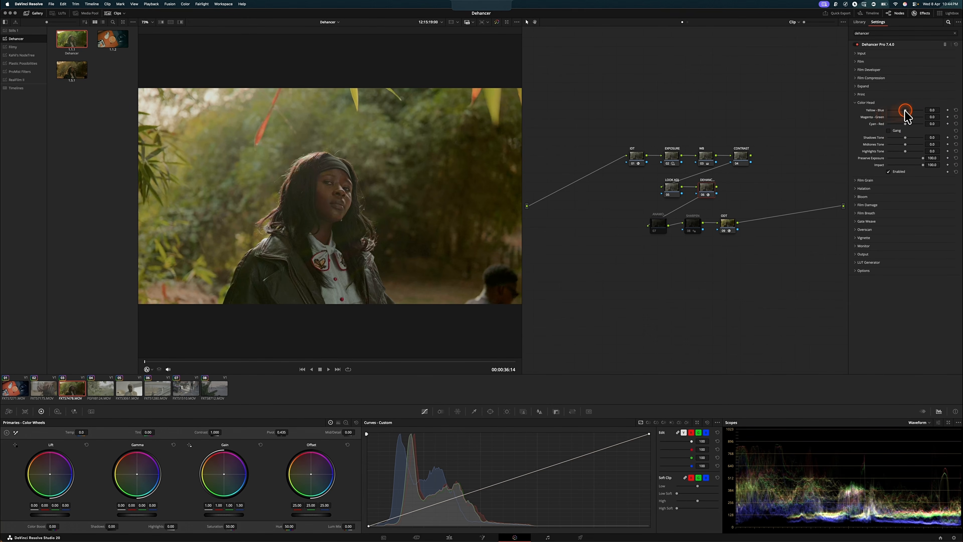
# Step: Set Color Head's Yellow-Blue to -10.5, Magenta-Green to -6.6 and Cyan-Red to -7.4, with shadows, midtones and highlights tones at -17.8, 47.3 and 17.8
pyautogui.moveTo(906, 113); pyautogui.dragTo(906, 113)
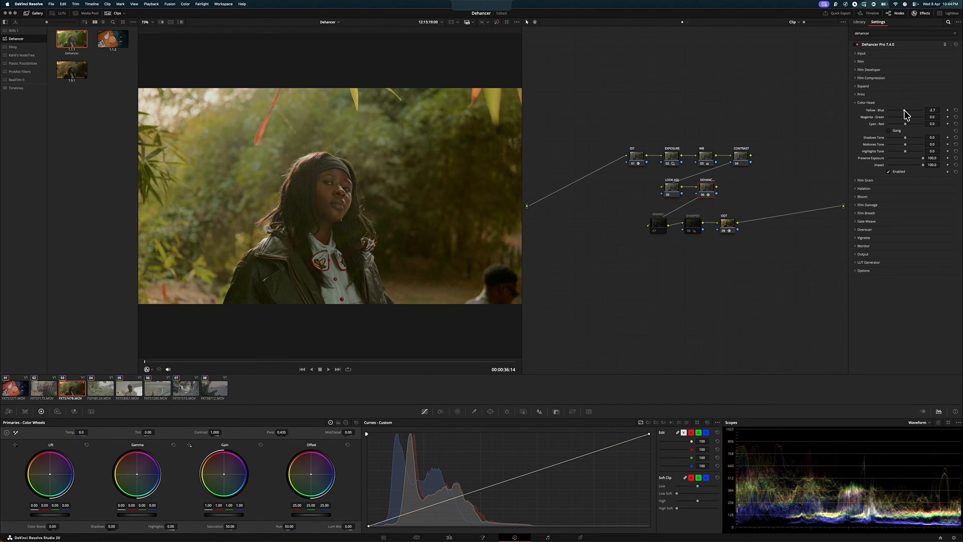
pyautogui.moveTo(907, 114); pyautogui.dragTo(904, 125)
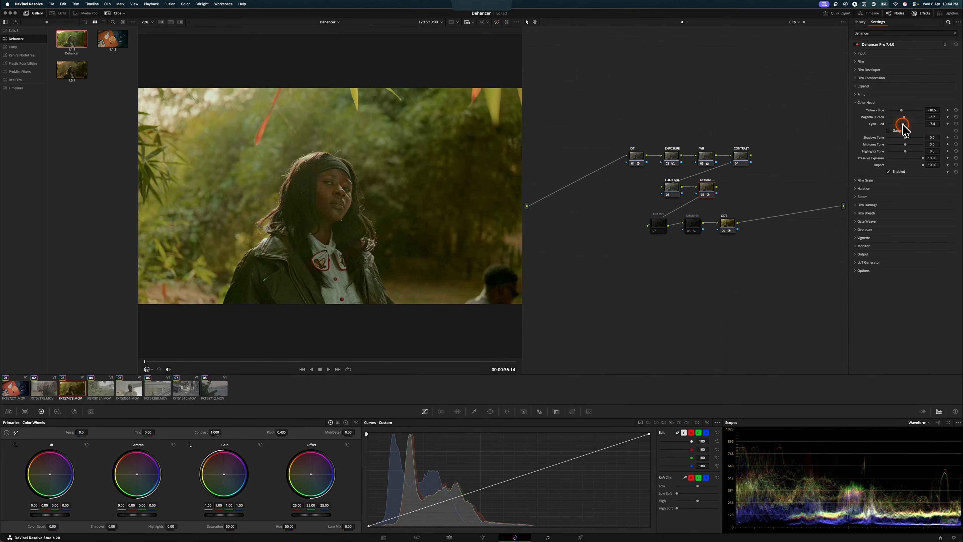
pyautogui.click(889, 172)
pyautogui.moveTo(907, 121); pyautogui.dragTo(905, 121)
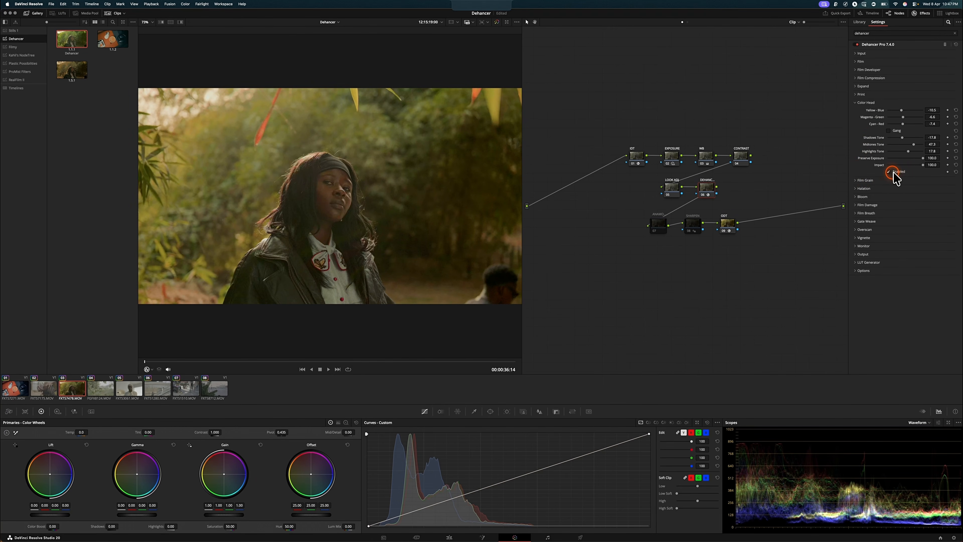
pyautogui.click(889, 172)
pyautogui.click(858, 103)
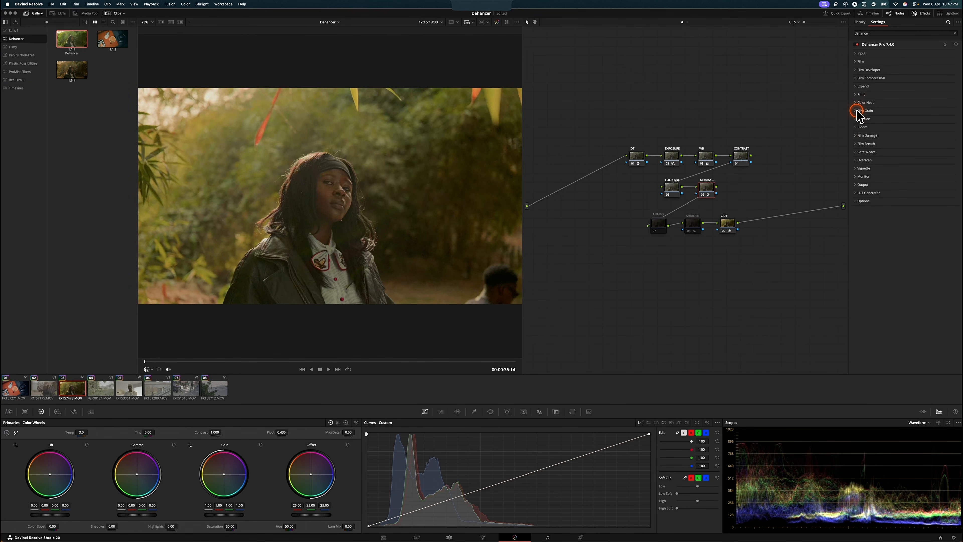
# Step: Enable Film Grain, try the 8 mm ISO 50 profile, and settle on the 65 mm ISO 50 profile
pyautogui.click(858, 110)
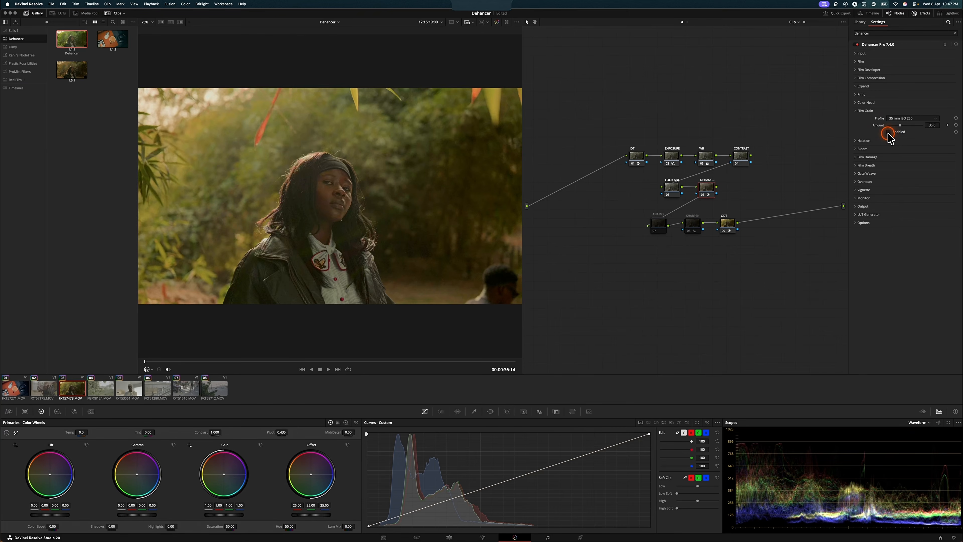
pyautogui.click(889, 132)
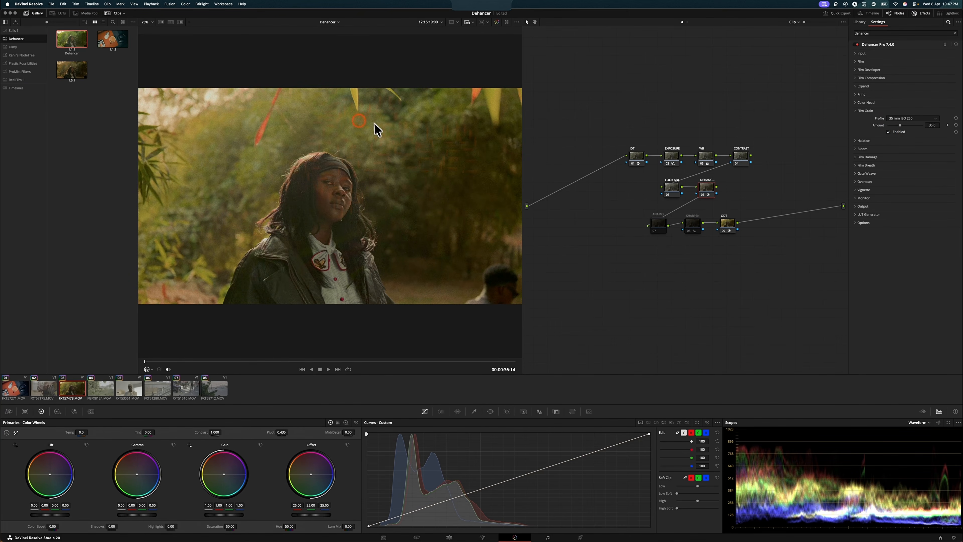
pyautogui.click(902, 119)
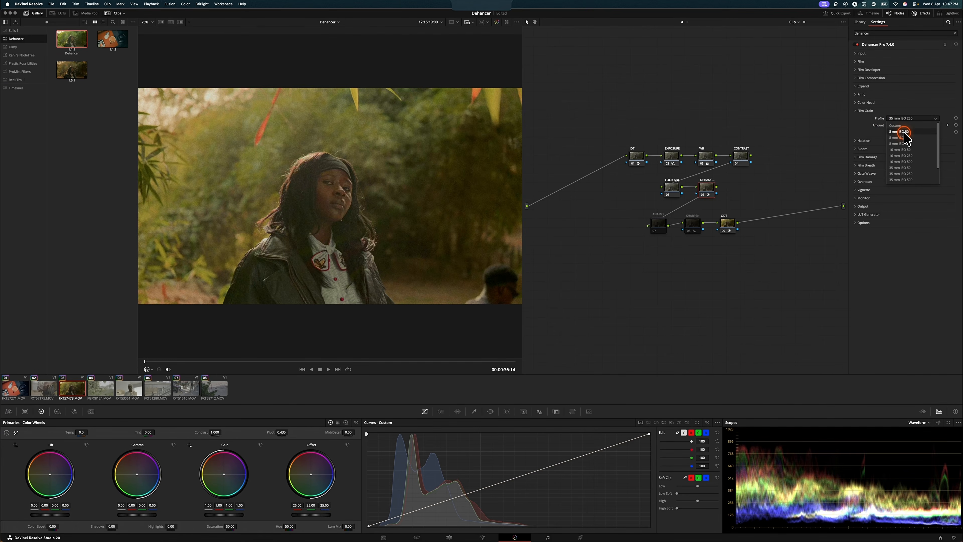
pyautogui.click(900, 132)
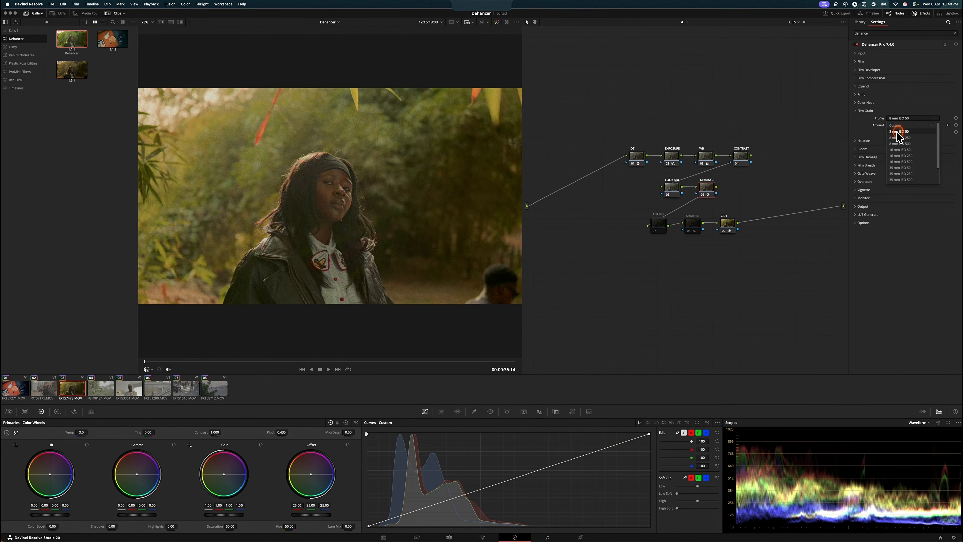
pyautogui.click(899, 119)
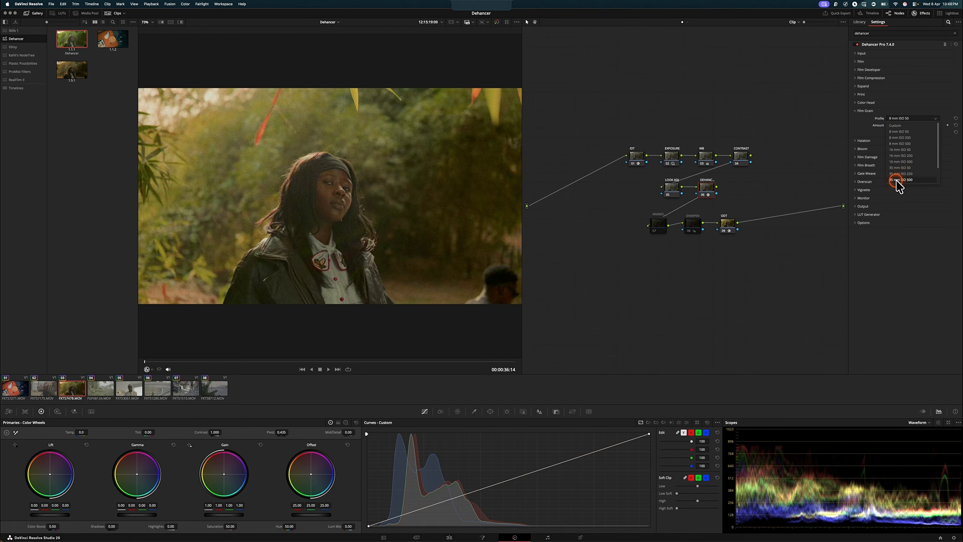
pyautogui.click(899, 120)
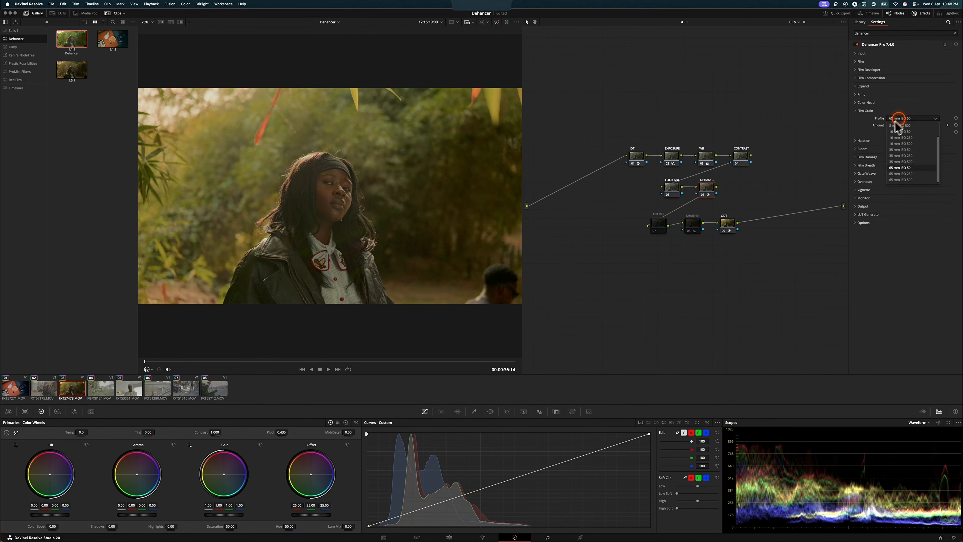
pyautogui.click(877, 133)
# Step: Try a grain amount of 100 with the 8 mm ISO 500 profile, and return to the 65 mm ISO 50 profile
pyautogui.click(891, 126)
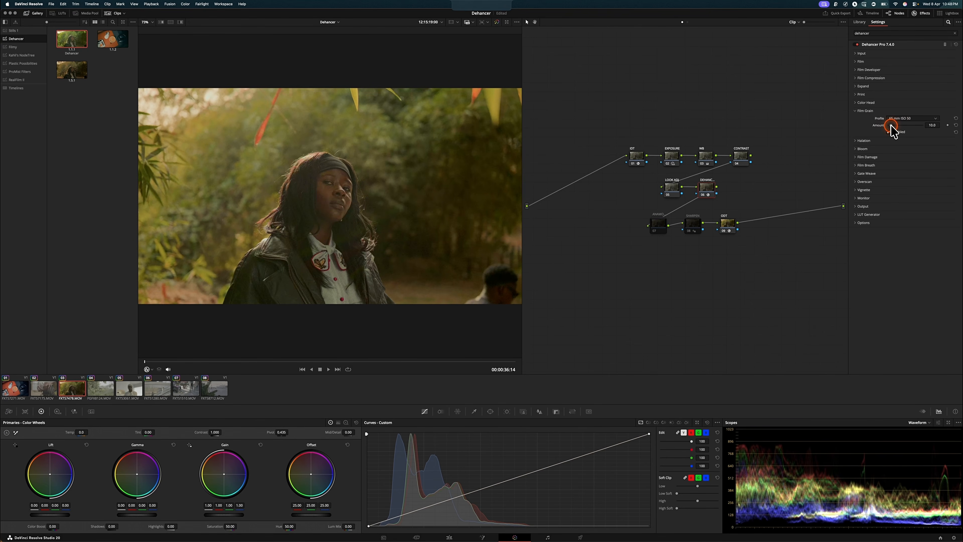
pyautogui.moveTo(893, 130); pyautogui.dragTo(935, 132)
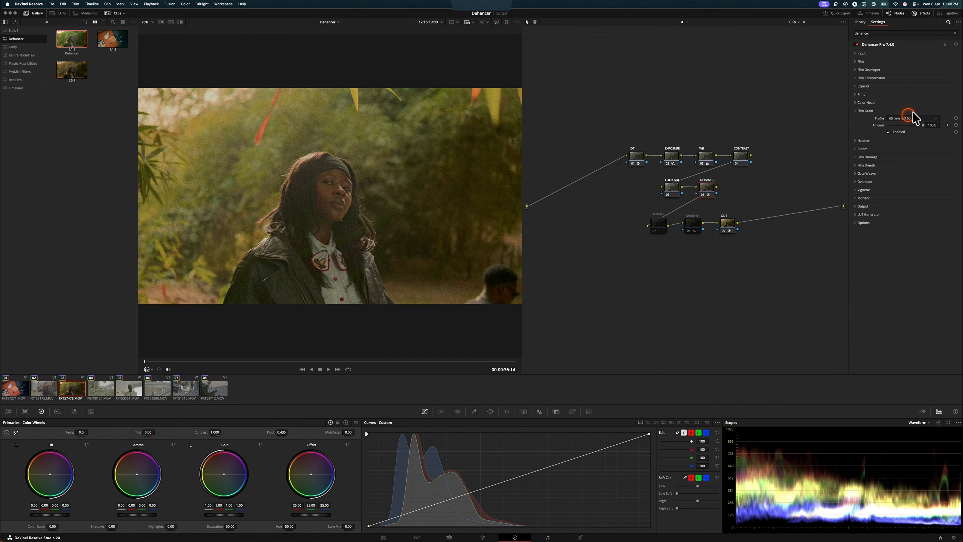
pyautogui.click(907, 119)
pyautogui.click(903, 126)
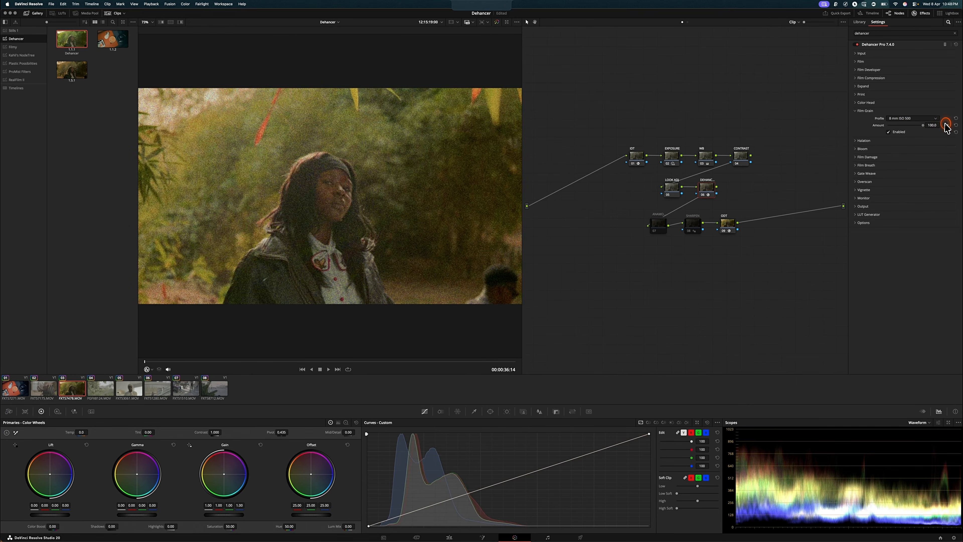
pyautogui.click(906, 118)
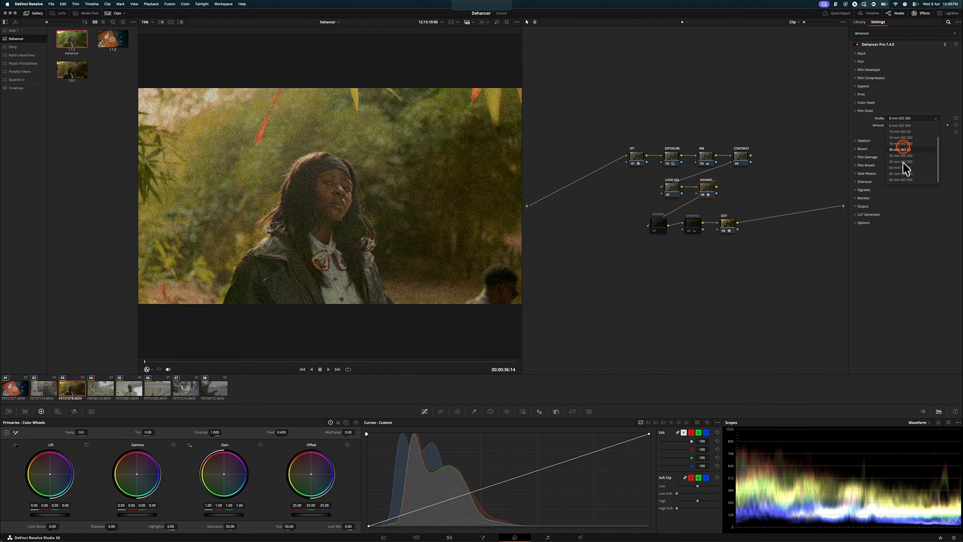
pyautogui.click(905, 167)
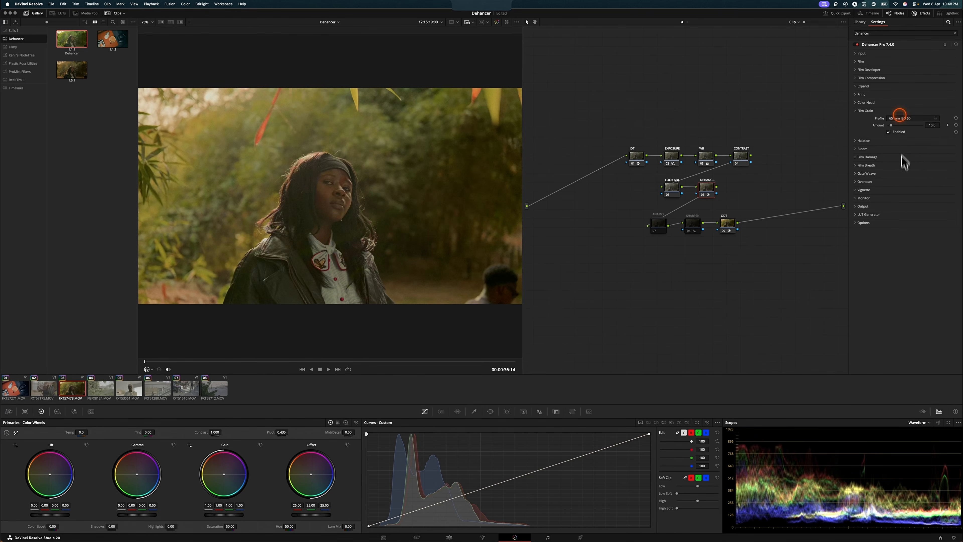
pyautogui.click(914, 119)
pyautogui.scroll(-3, 904, 156)
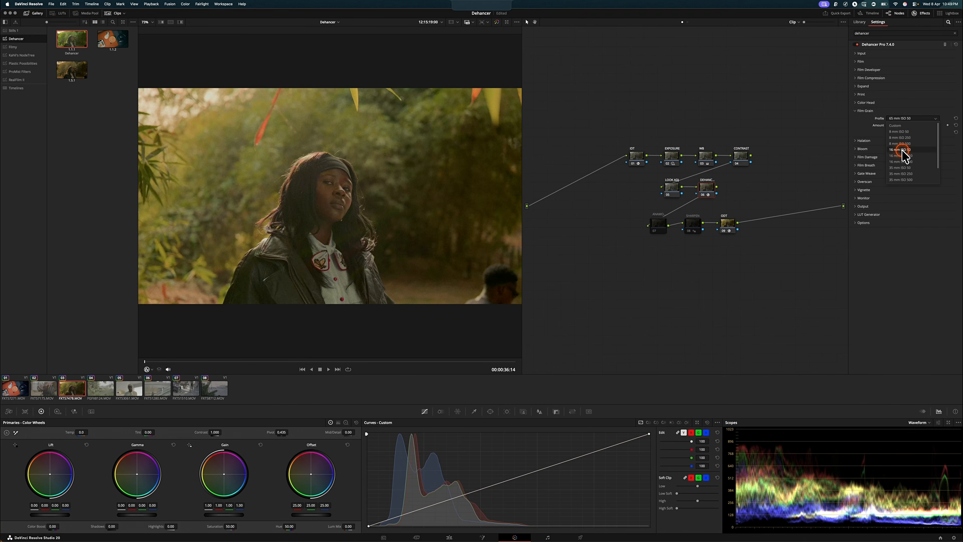
pyautogui.scroll(3, 906, 155)
pyautogui.click(896, 126)
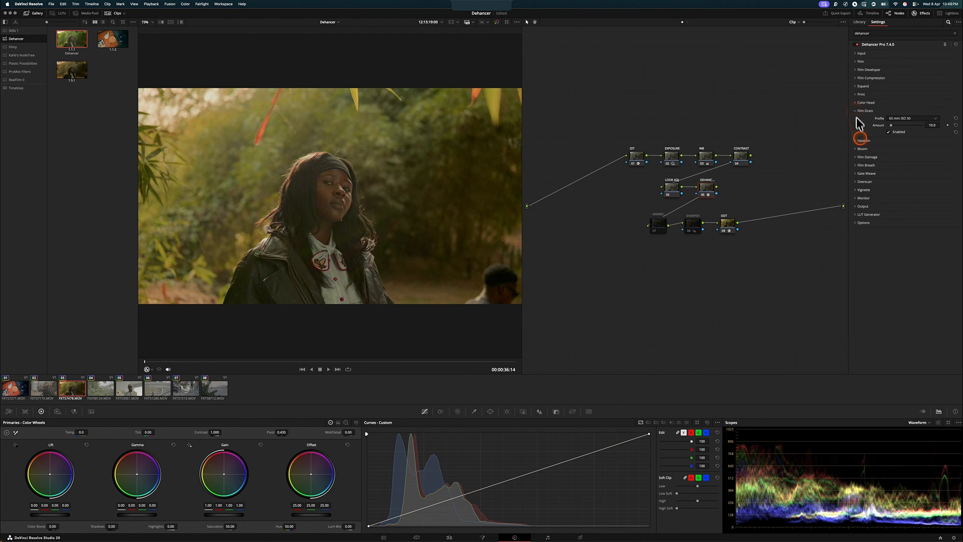
# Step: Enable Halation and compare the image with the effect on and off
pyautogui.click(862, 141)
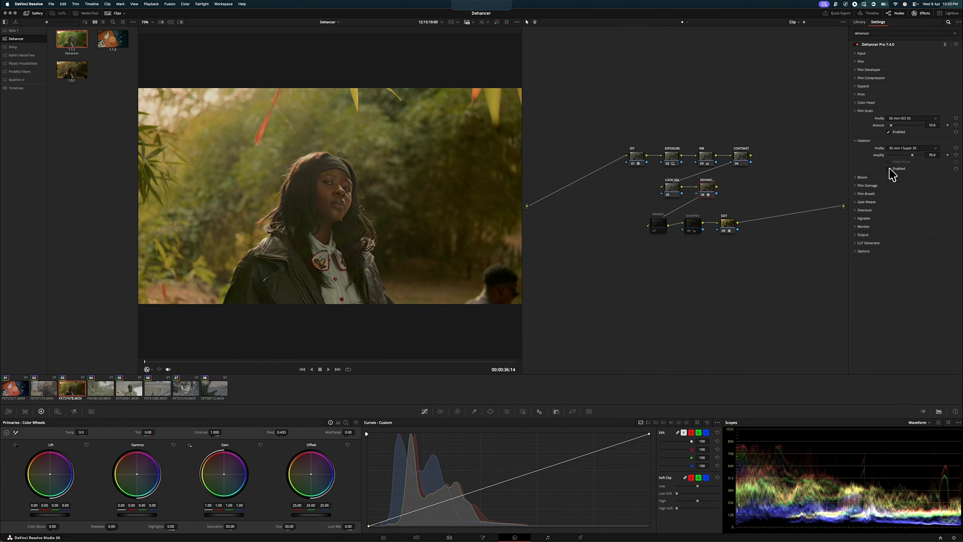
pyautogui.click(888, 169)
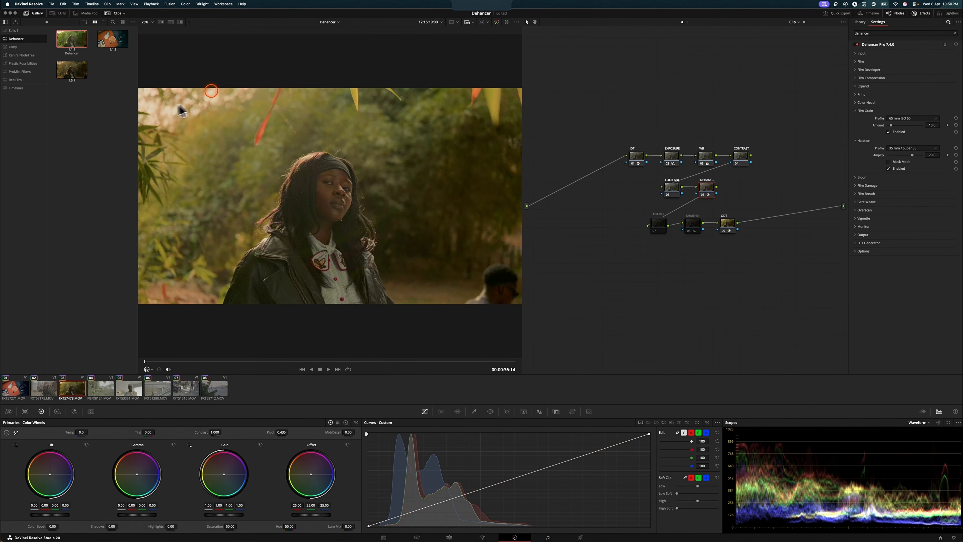
pyautogui.click(907, 170)
pyautogui.click(889, 169)
# Step: Compare Halation's 8 mm / Super 8, 65 mm / 70 mm and 8 mm No Remjet profiles, and choose 16 mm / Super 16
pyautogui.click(898, 150)
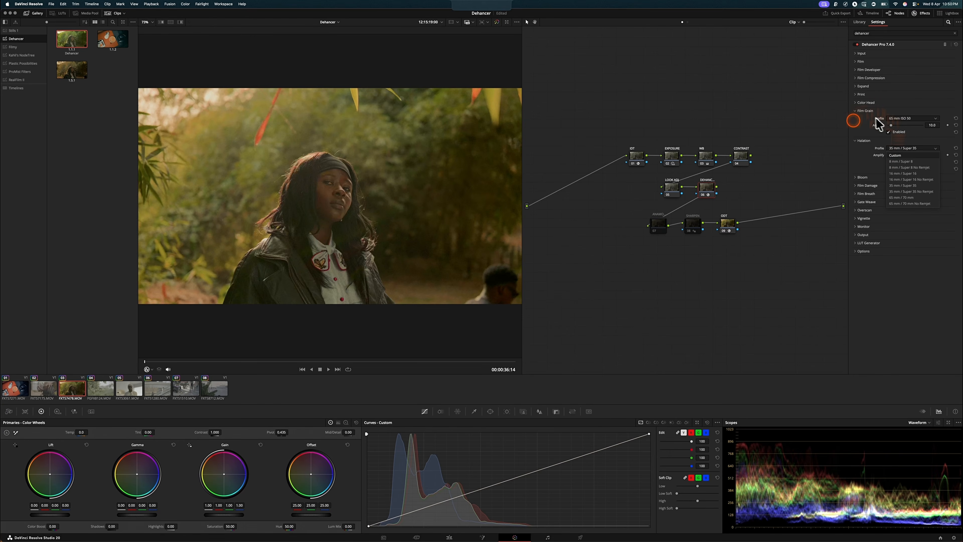
pyautogui.click(902, 162)
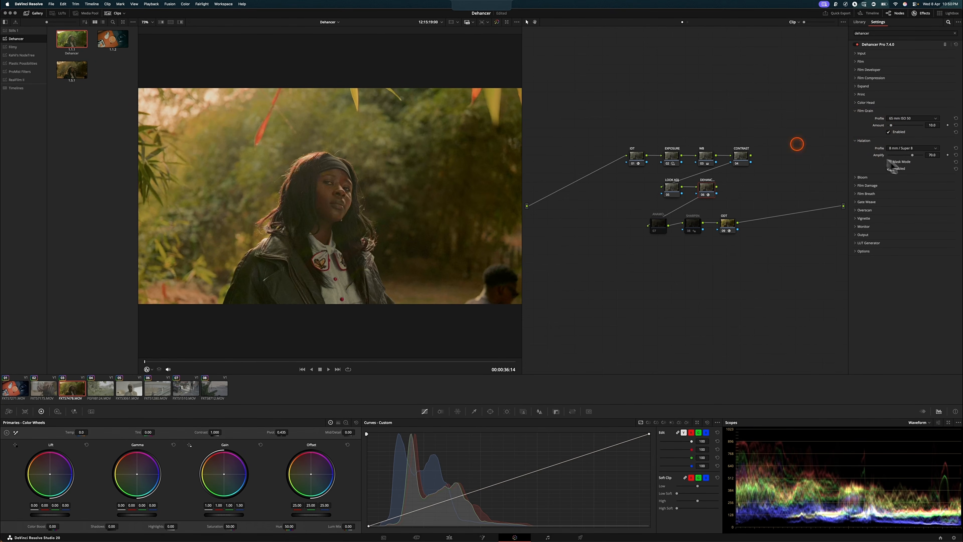
pyautogui.click(900, 149)
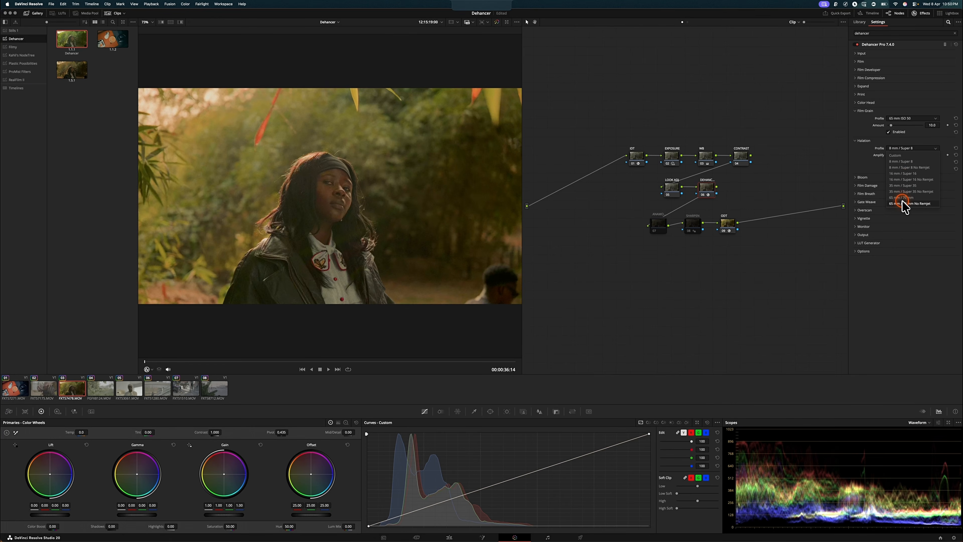
pyautogui.click(902, 198)
pyautogui.click(908, 148)
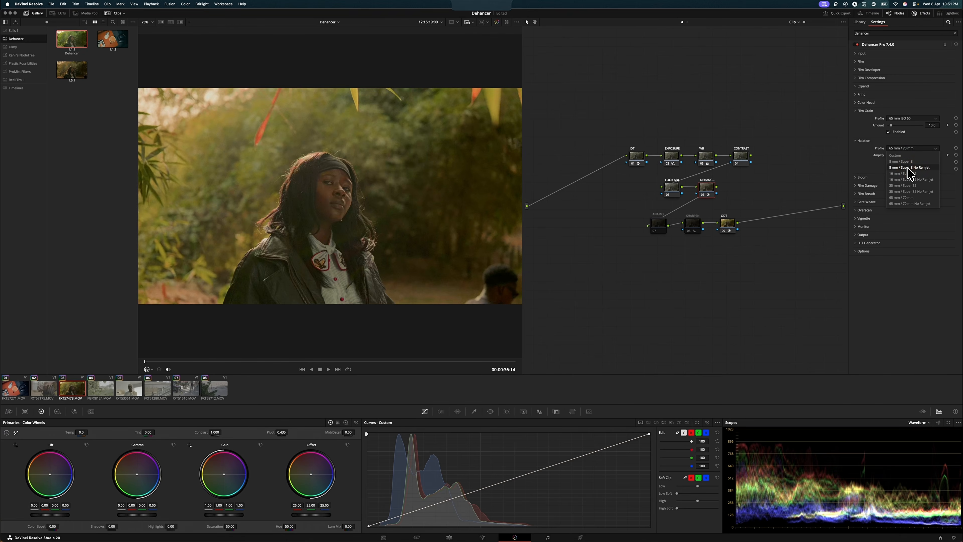
pyautogui.click(908, 167)
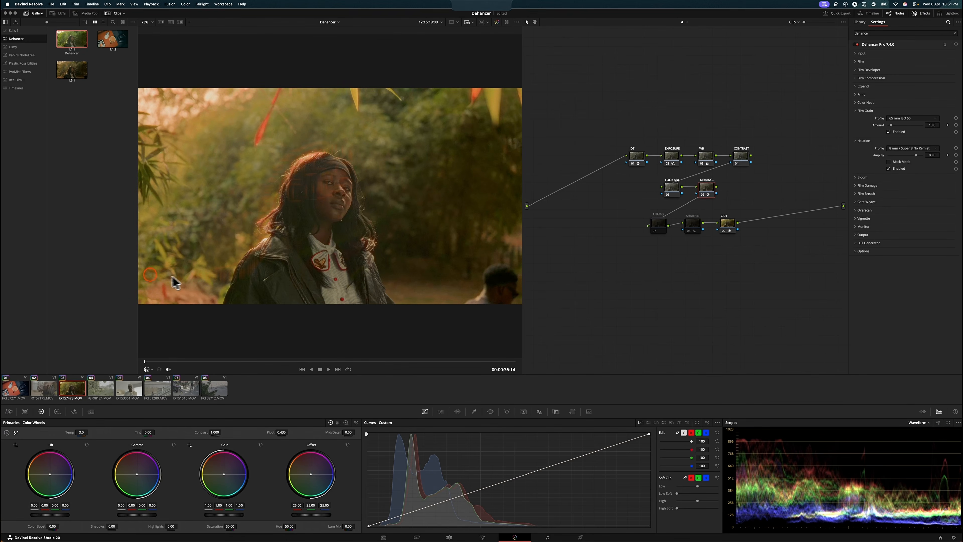
pyautogui.click(905, 148)
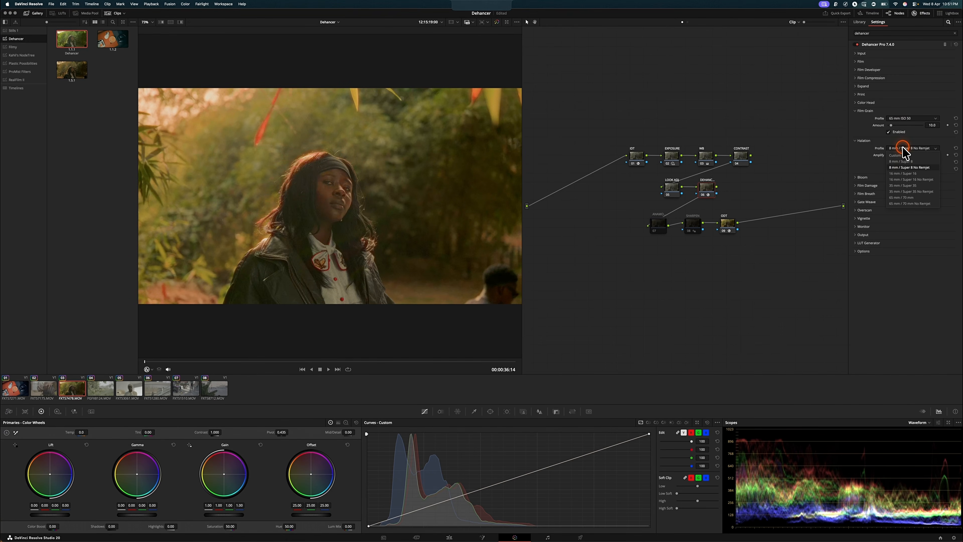
pyautogui.click(904, 173)
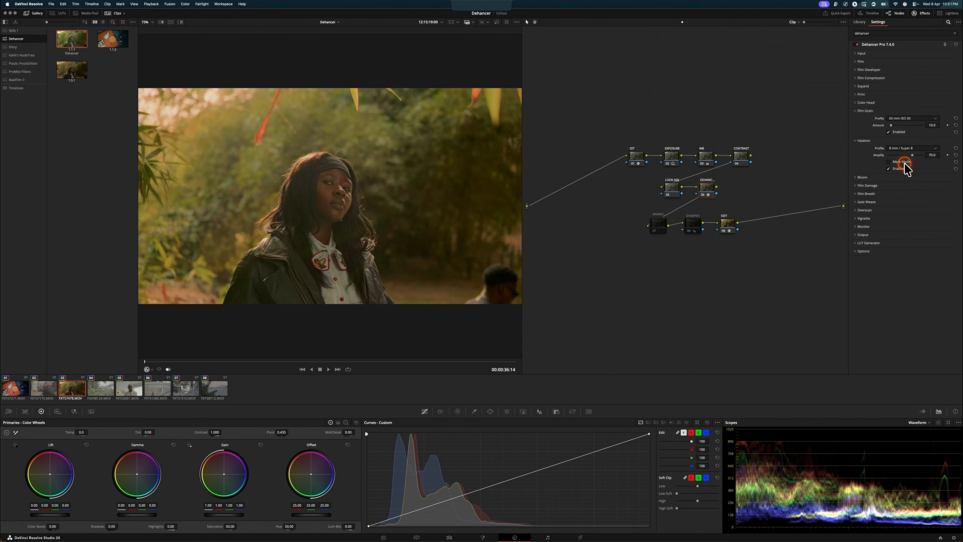
# Step: Enable Bloom and set its profile to 8 mm / Super 8
pyautogui.click(858, 177)
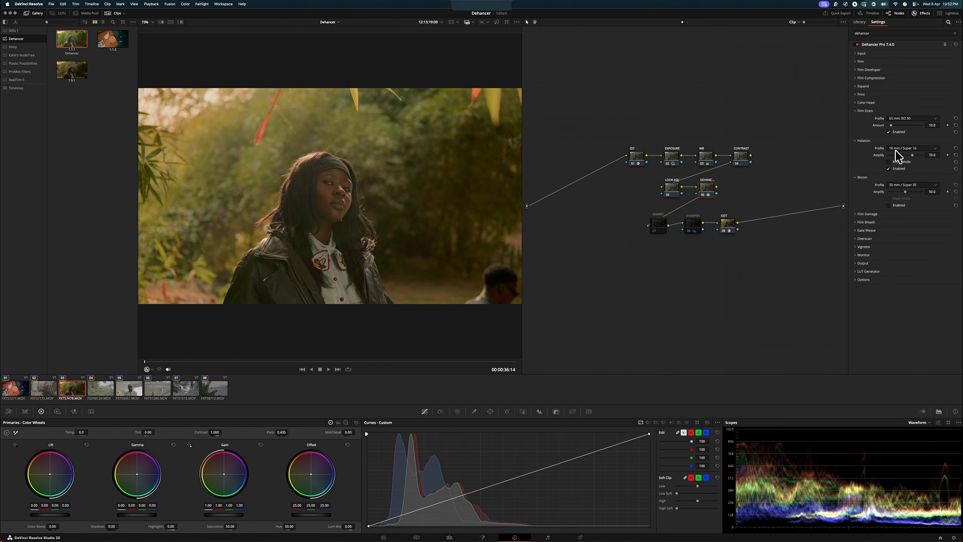
pyautogui.click(906, 185)
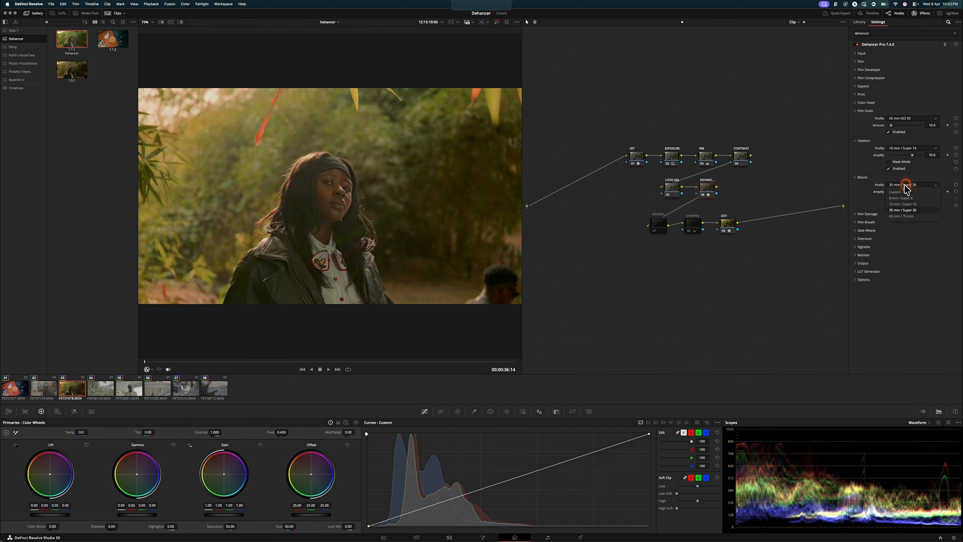
pyautogui.click(876, 205)
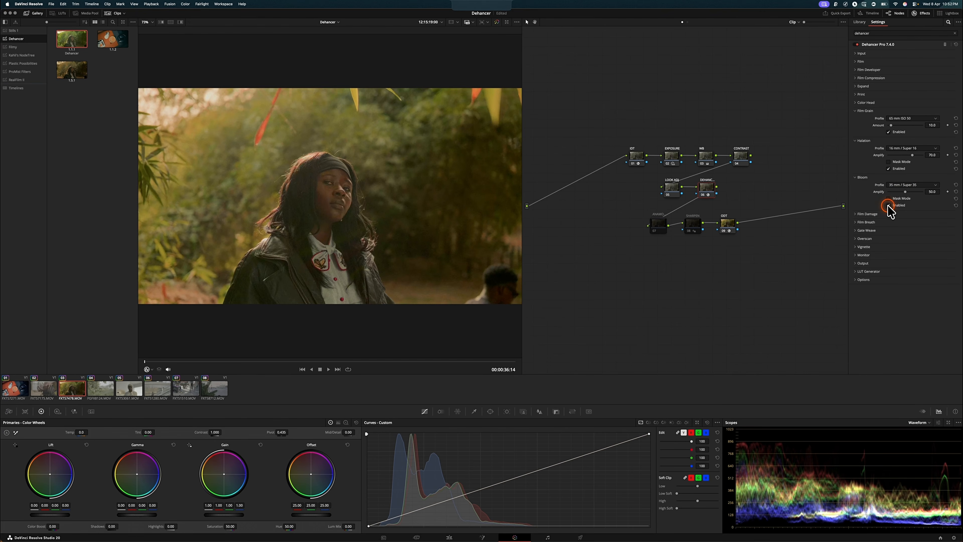
pyautogui.click(898, 186)
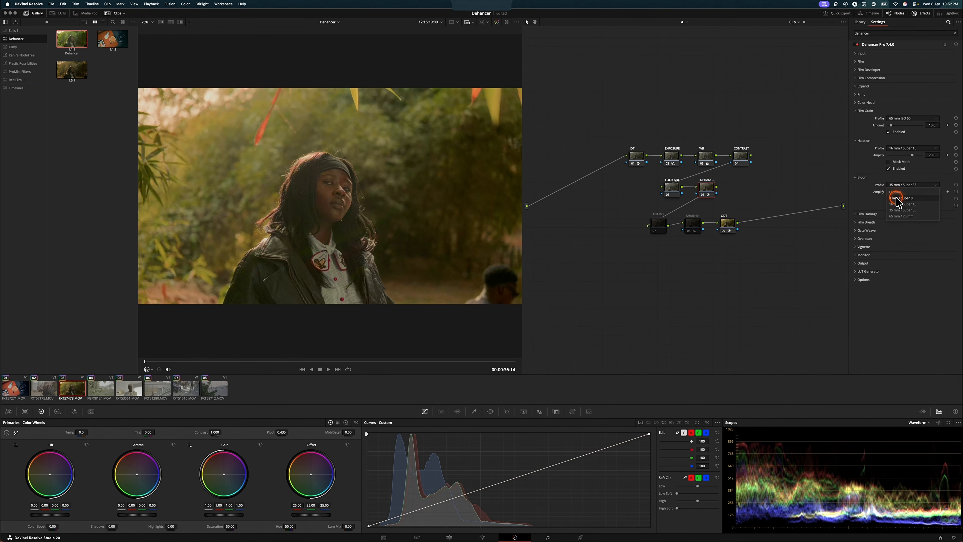
pyautogui.click(898, 198)
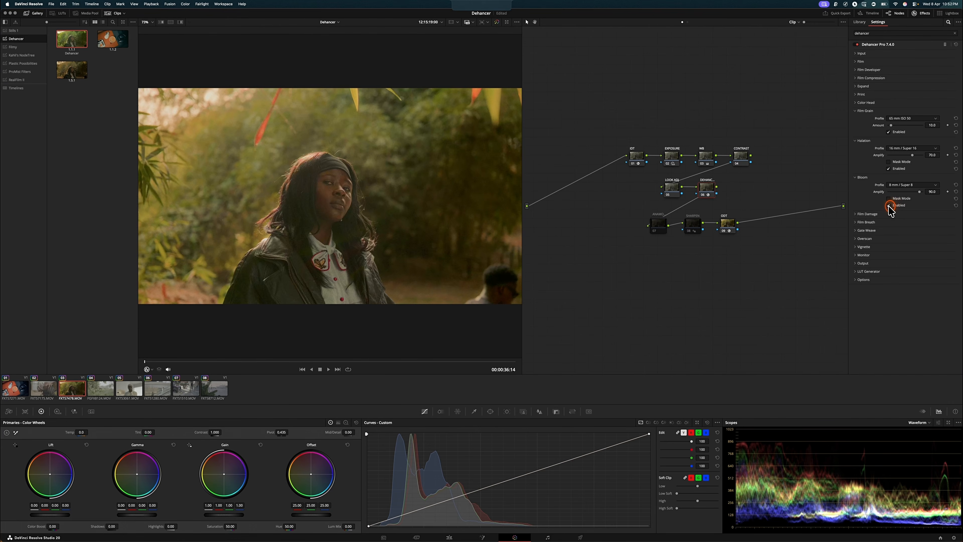
# Step: Compare the image with Bloom on and off, leaving the effect enabled
pyautogui.click(889, 205)
pyautogui.click(889, 205)
pyautogui.click(889, 206)
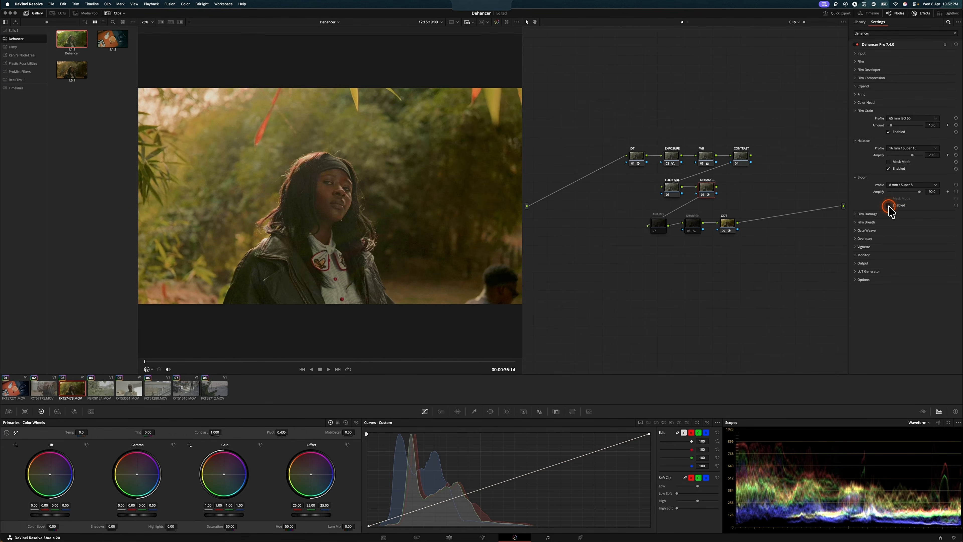
pyautogui.click(889, 206)
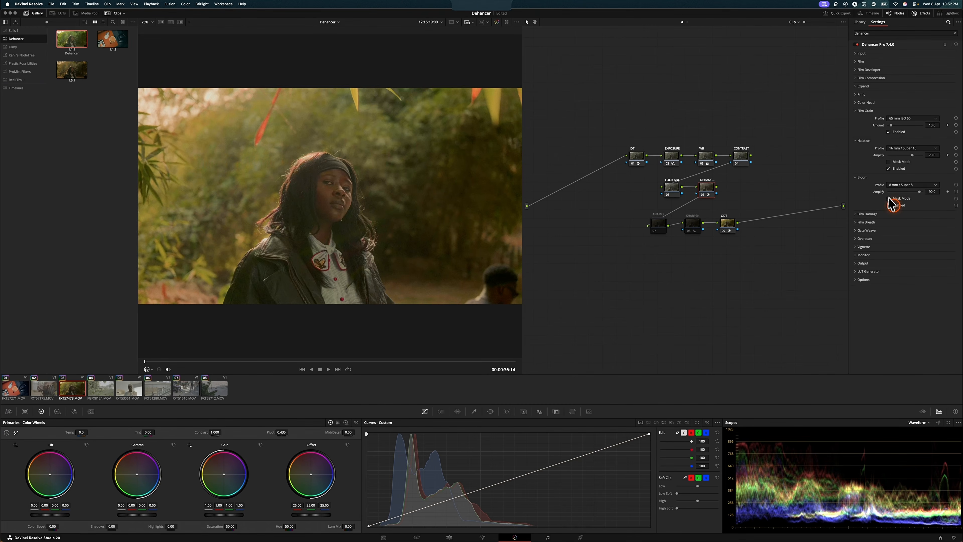
# Step: Compare the image with Bloom on and off, and set the Bloom profile to 65 mm / 70 mm
pyautogui.click(889, 206)
pyautogui.click(889, 206)
pyautogui.click(905, 185)
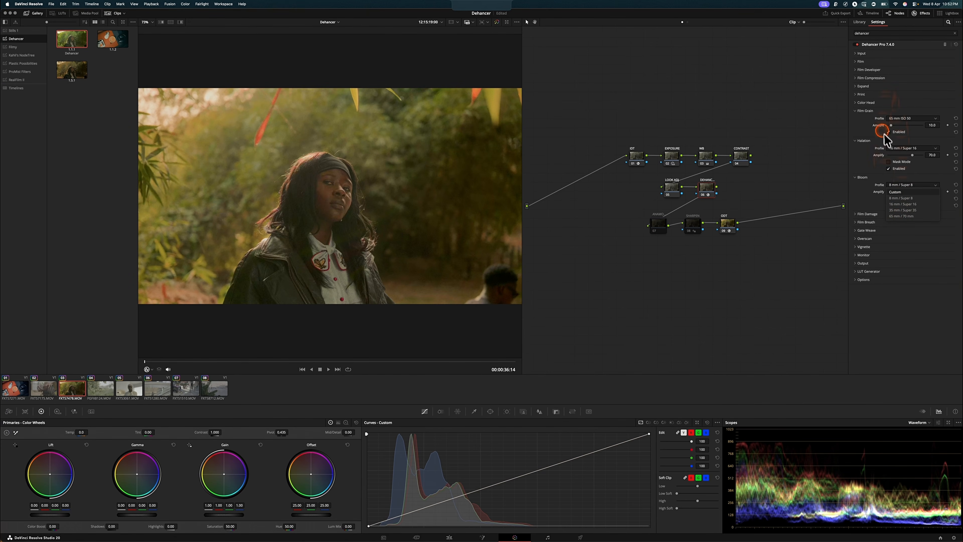
pyautogui.click(905, 199)
pyautogui.click(902, 216)
# Step: Enable Film Damage with the 8 mm / Super 8 profile and scrub through the clip to preview the dust and scratches
pyautogui.click(865, 214)
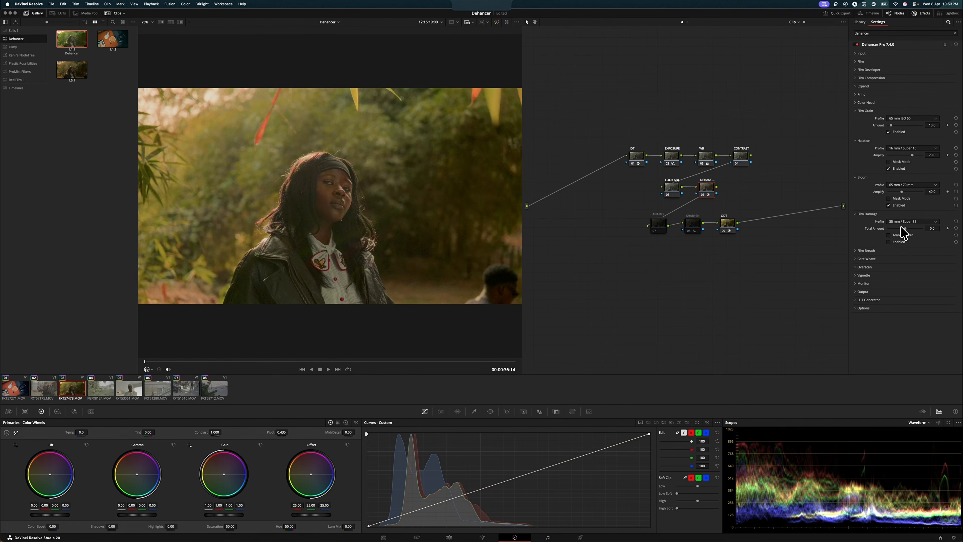
pyautogui.click(909, 229)
pyautogui.click(889, 242)
pyautogui.click(902, 222)
pyautogui.click(889, 242)
pyautogui.moveTo(145, 363); pyautogui.dragTo(292, 361)
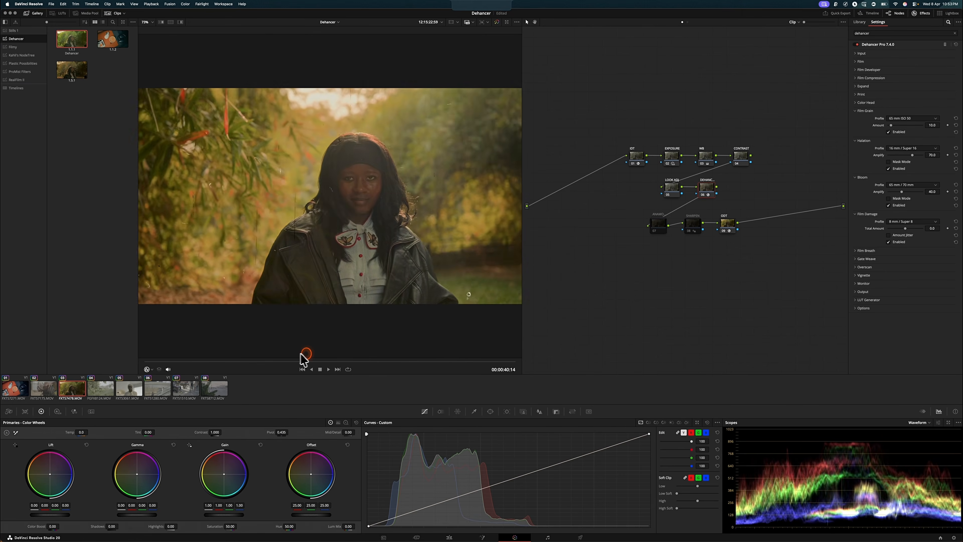
# Step: Set the Film Damage profile back to 35 mm / Super 35 and disable the effect
pyautogui.click(900, 222)
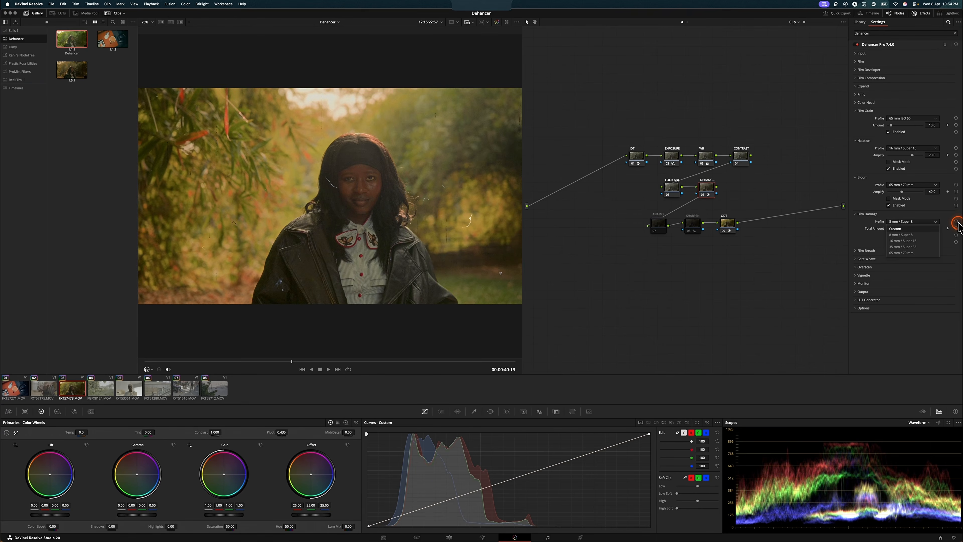
pyautogui.click(902, 247)
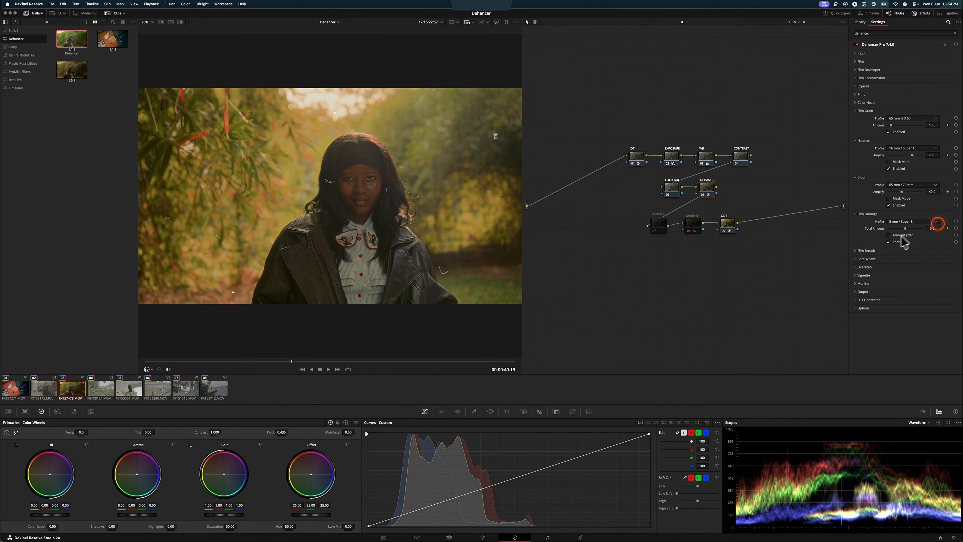
pyautogui.click(889, 242)
# Step: Enable Film Breath with the 8 mm / Super 8 profile and scrub through the clip to preview it
pyautogui.click(856, 251)
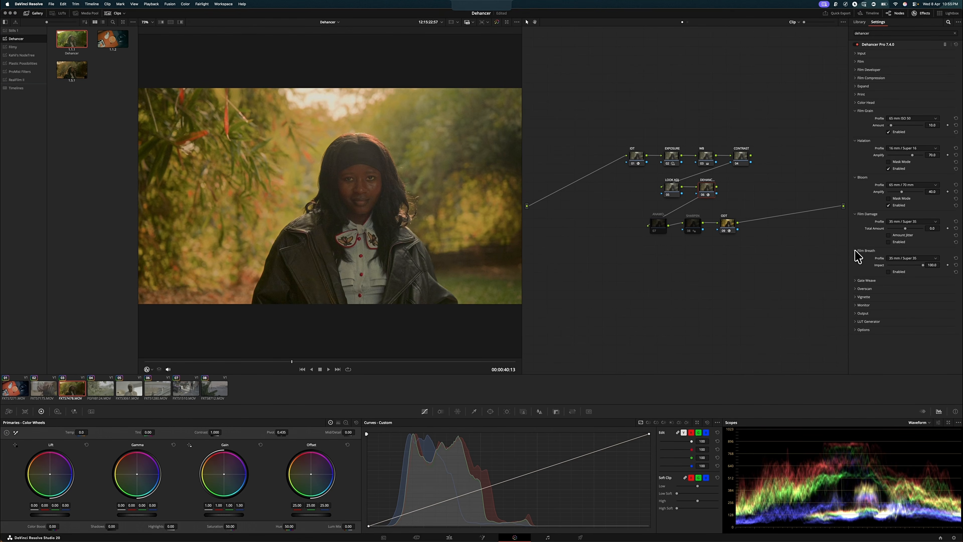
pyautogui.click(889, 272)
pyautogui.click(914, 259)
pyautogui.click(908, 271)
pyautogui.moveTo(218, 364); pyautogui.dragTo(244, 362)
# Step: Enable Gate Weave with the 8 mm / Super 8 profile and scrub through the clip to preview it
pyautogui.click(857, 280)
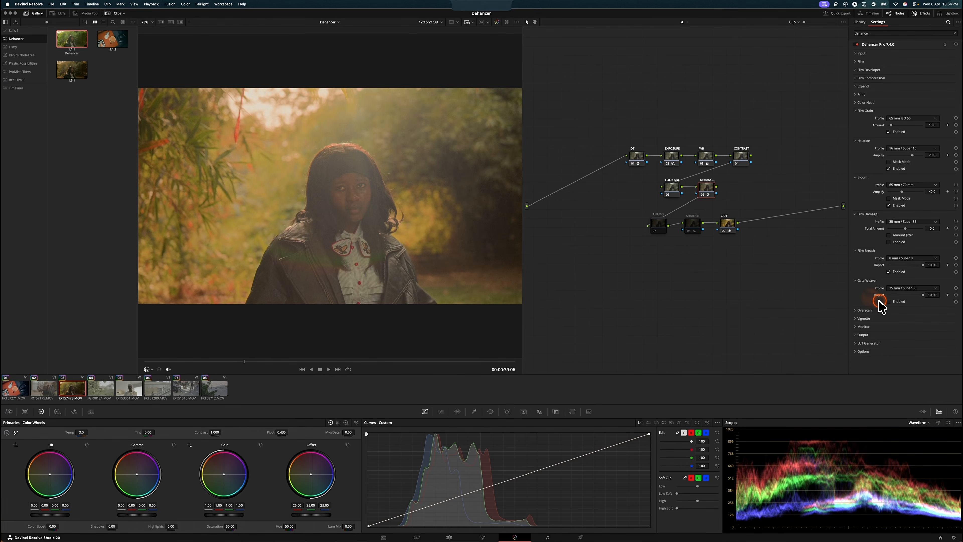
pyautogui.click(896, 288)
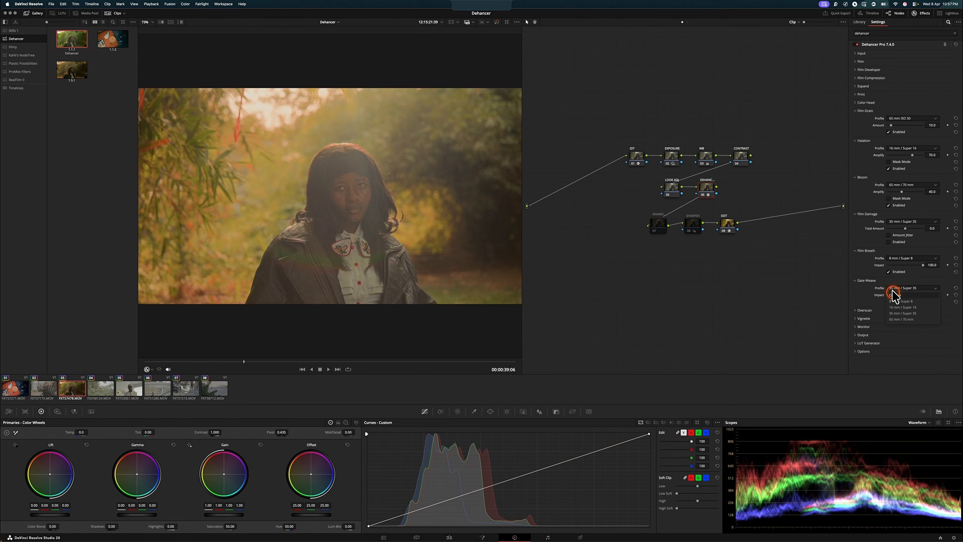
pyautogui.click(900, 301)
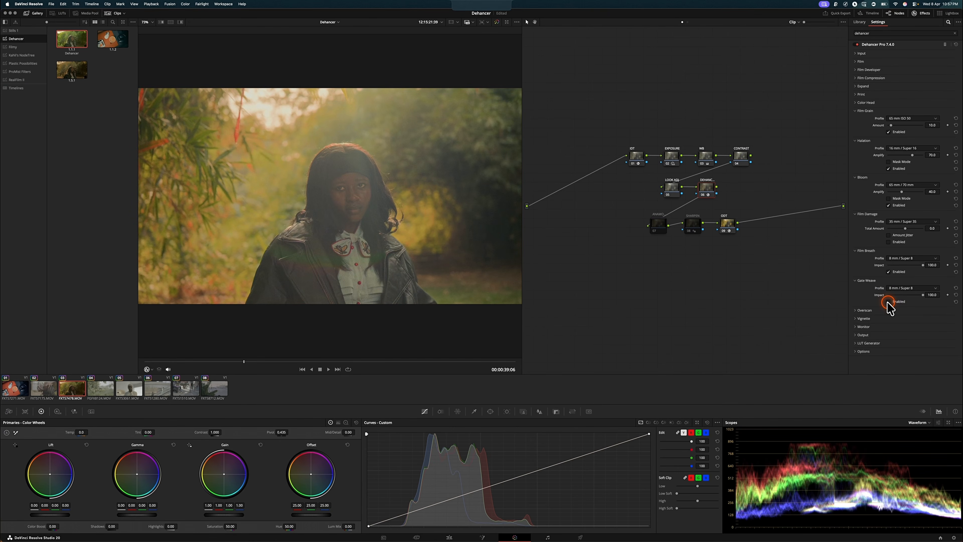
pyautogui.click(889, 302)
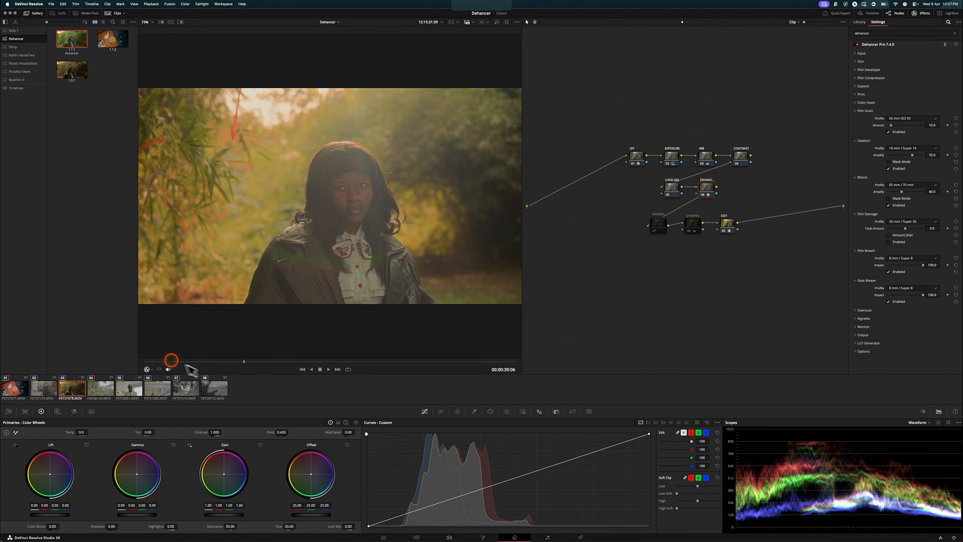
pyautogui.moveTo(241, 364); pyautogui.dragTo(459, 364)
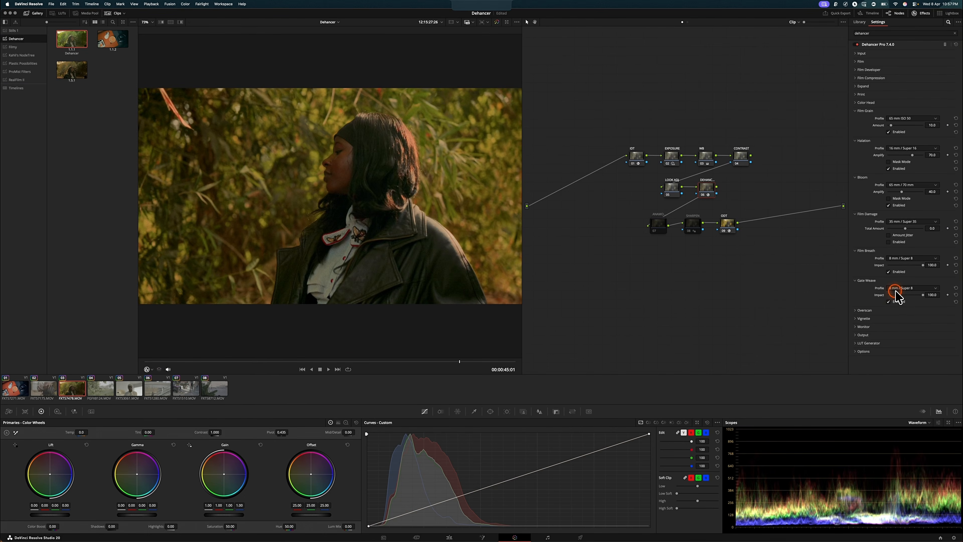
# Step: Enable Overscan to frame the image with a film gate and perforations
pyautogui.click(856, 311)
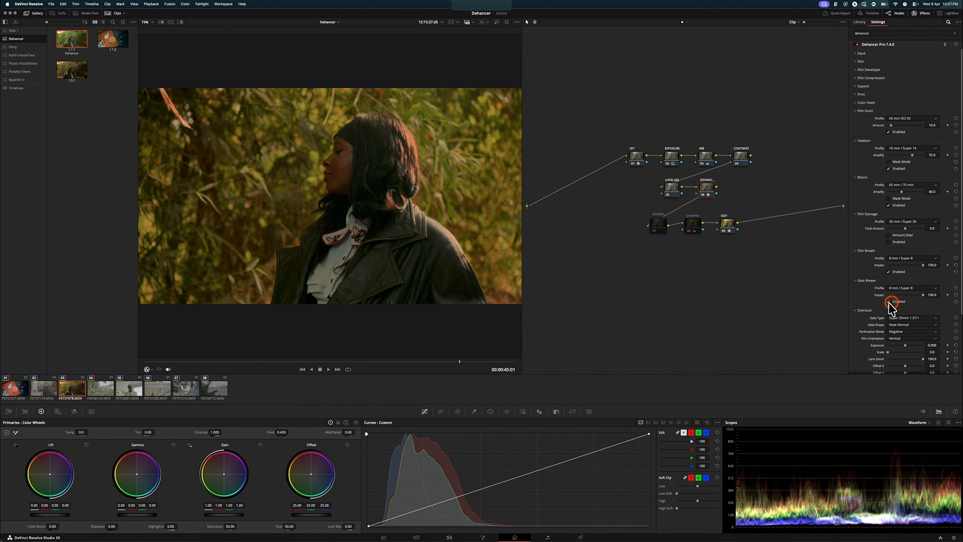
pyautogui.scroll(-5, 893, 307)
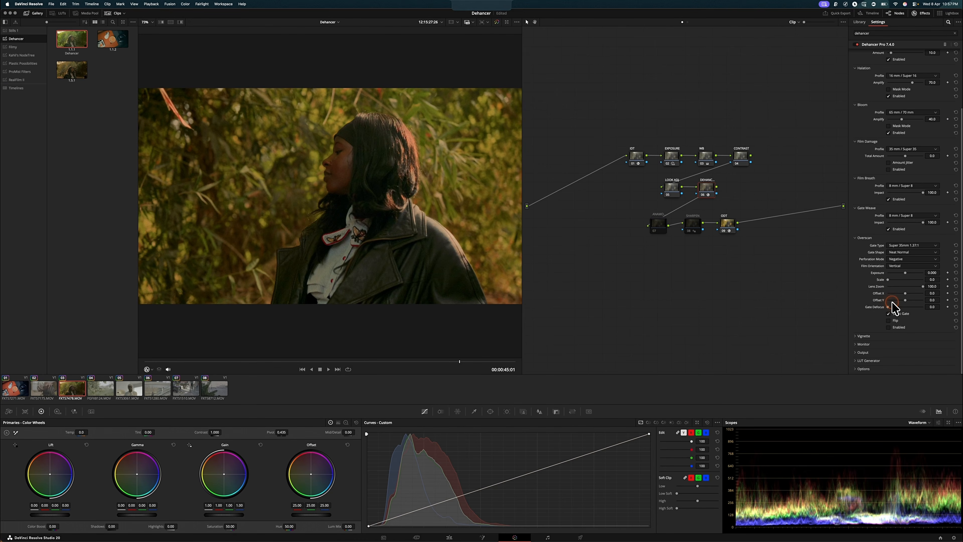
pyautogui.scroll(2, 869, 273)
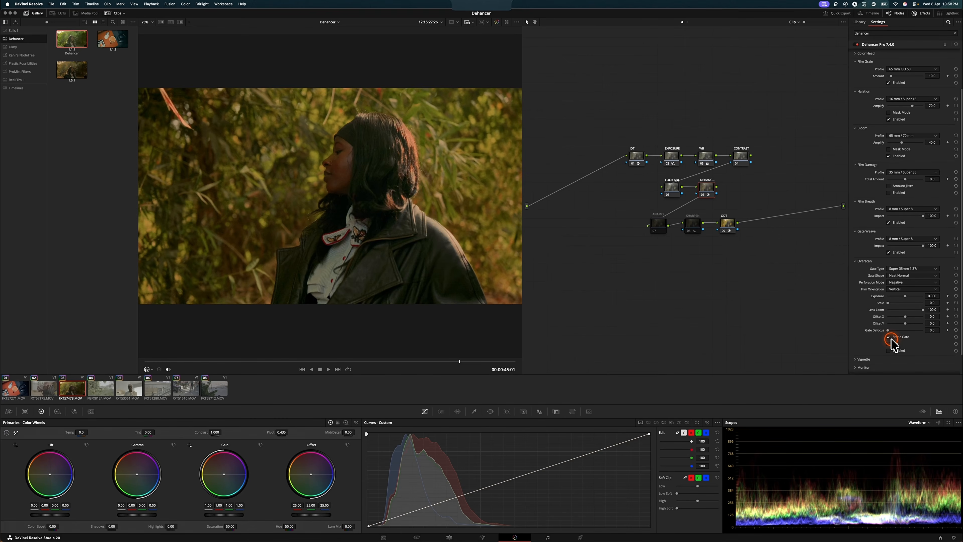
pyautogui.click(885, 313)
pyautogui.click(882, 350)
pyautogui.click(890, 351)
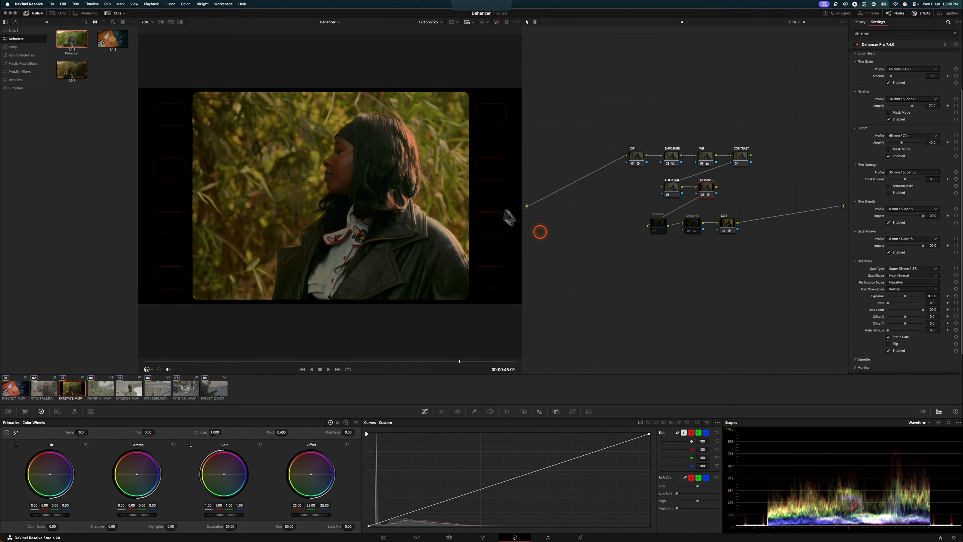
# Step: Compare the Super 8mm 1.33:1 and Super 16mm Overscan gate types, and return to Super 35mm 1.37:1
pyautogui.click(910, 268)
pyautogui.click(907, 276)
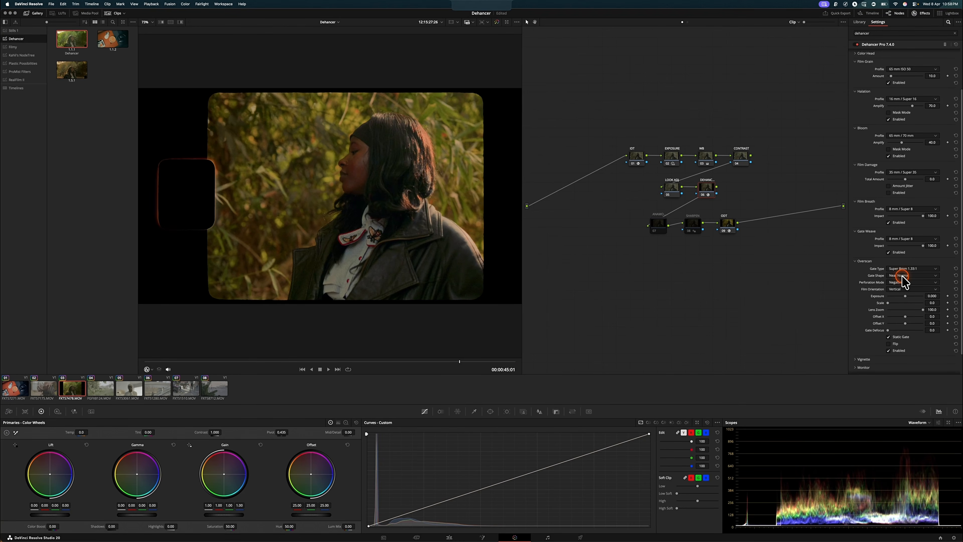
pyautogui.click(904, 269)
pyautogui.click(905, 287)
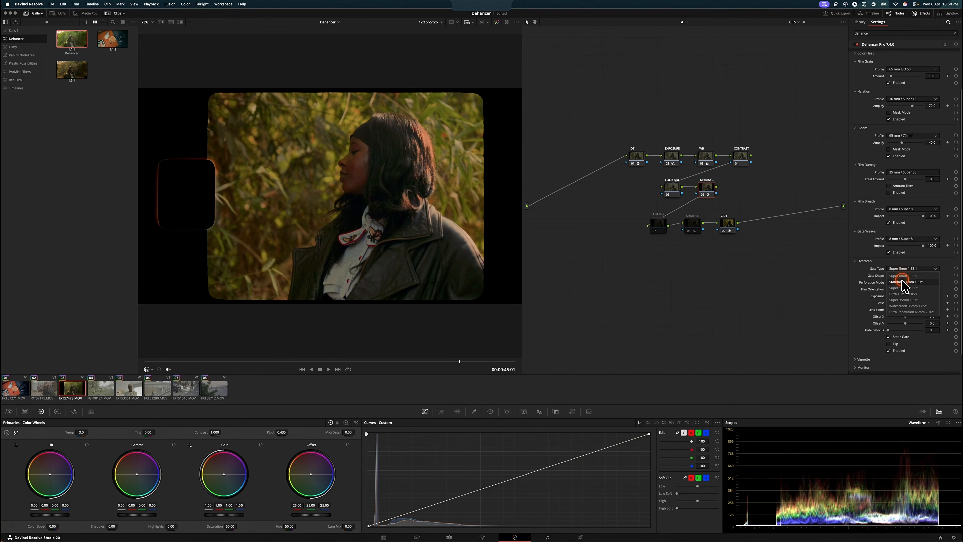
pyautogui.click(904, 269)
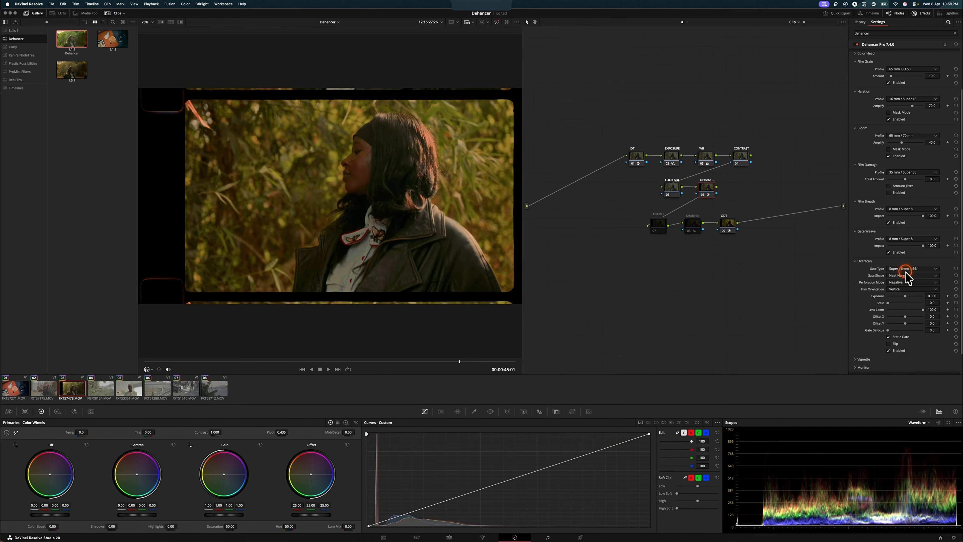
pyautogui.click(901, 300)
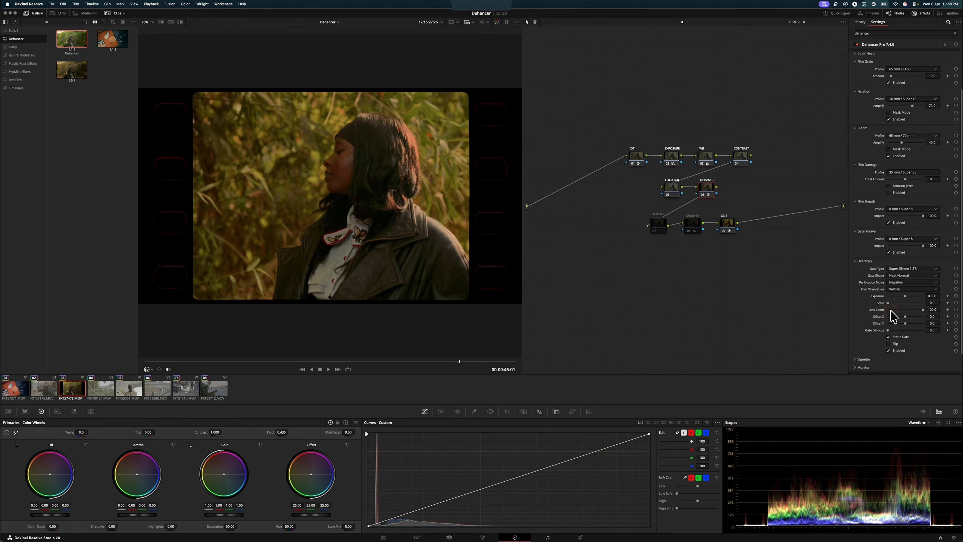
# Step: Try Overscan with Exposure 2.000, Lens Zoom 29.5, Offset X 31.8 and Gate Defocus 100, and disable the effect
pyautogui.moveTo(908, 307); pyautogui.dragTo(880, 310)
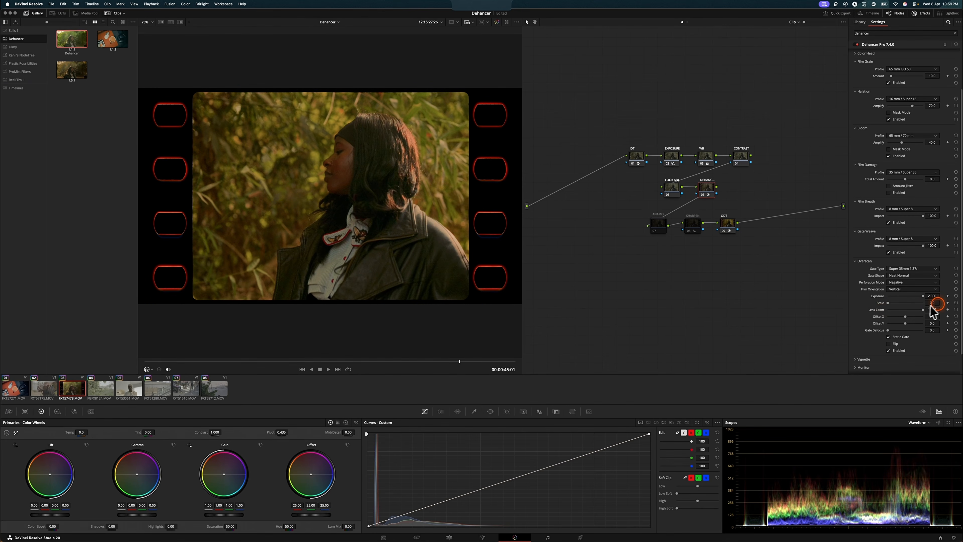
pyautogui.moveTo(921, 309); pyautogui.dragTo(926, 331)
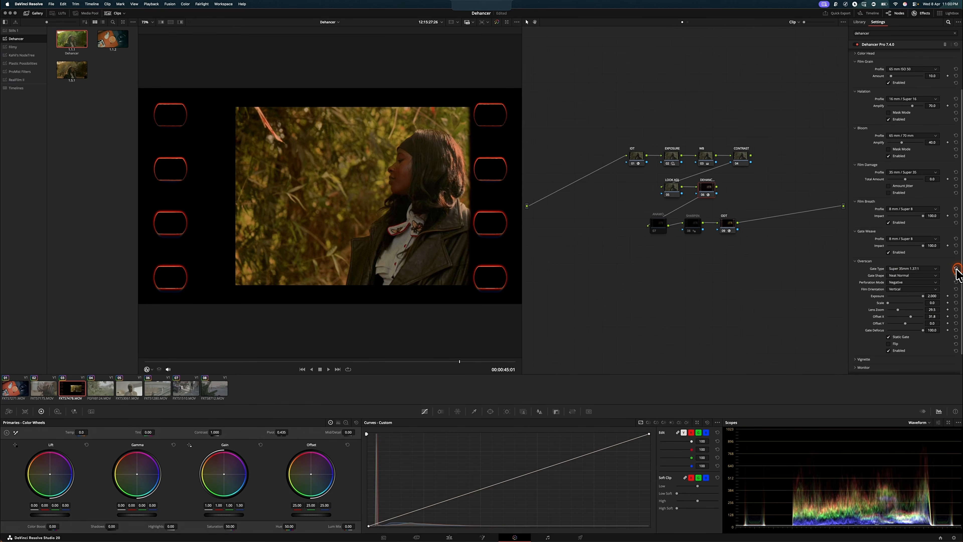
pyautogui.click(889, 350)
pyautogui.click(859, 262)
# Step: Try a Vignette with Exposure -0.605 and Size 47.3, and disable it
pyautogui.click(856, 319)
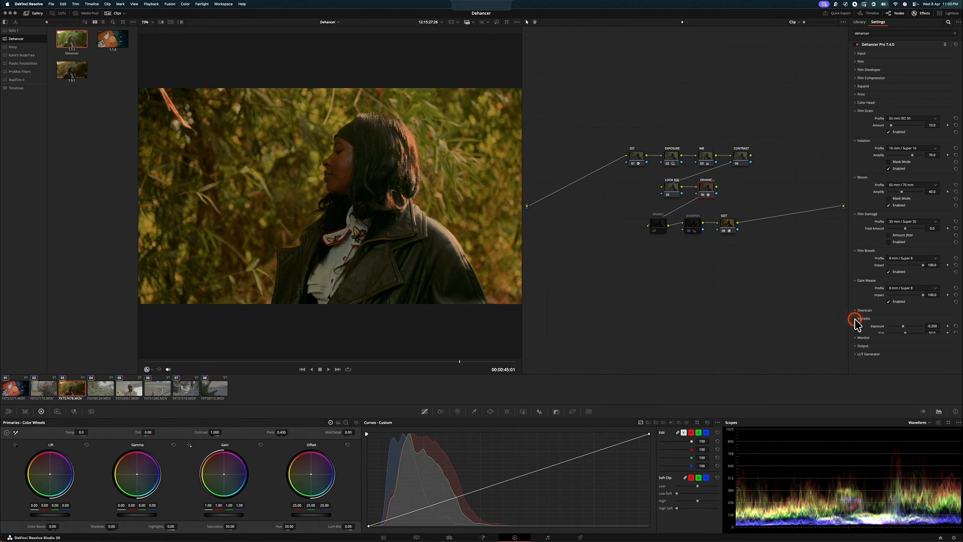
pyautogui.scroll(-2, 858, 324)
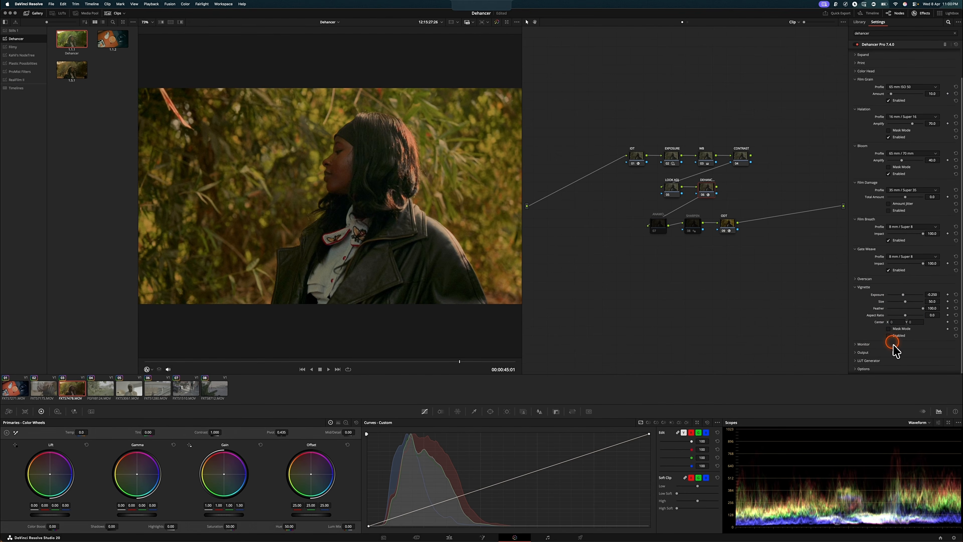
pyautogui.click(889, 336)
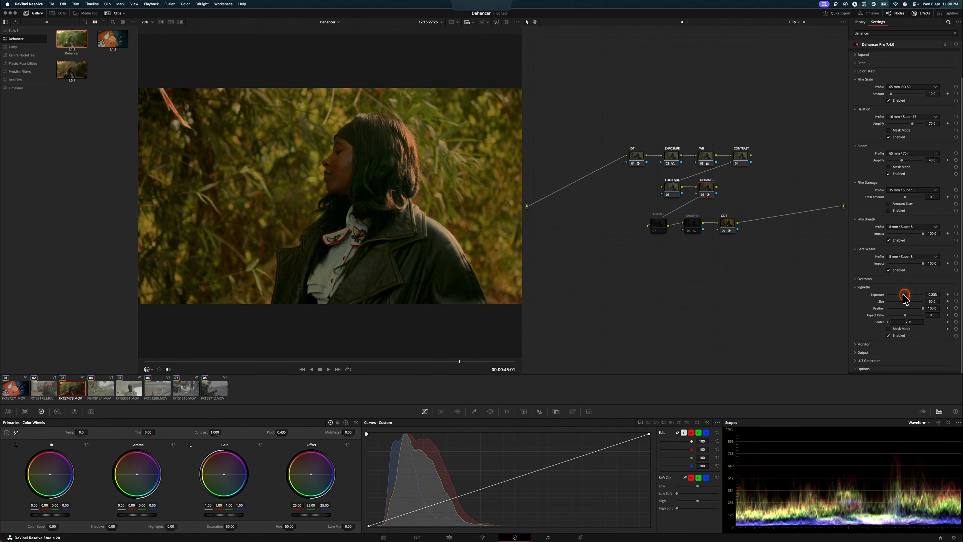
pyautogui.moveTo(903, 295); pyautogui.dragTo(934, 318)
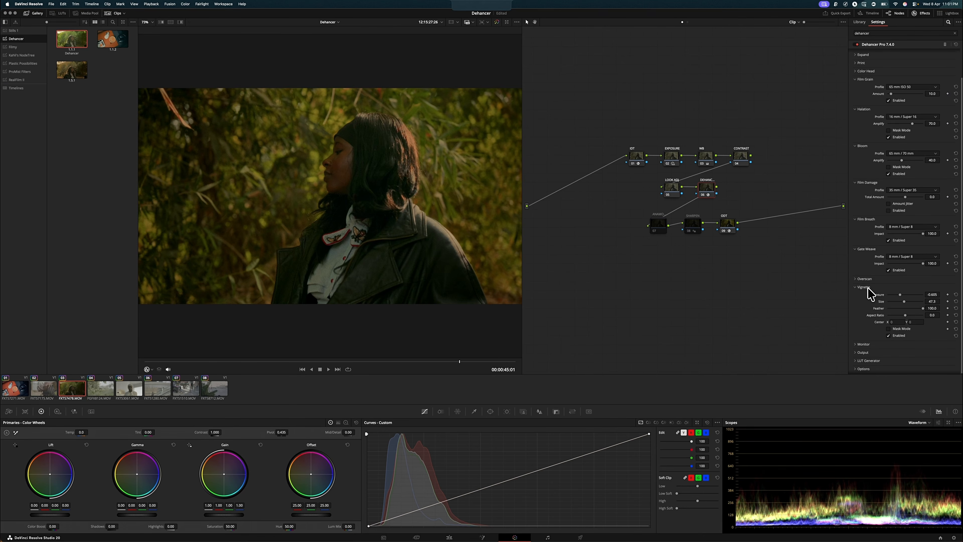
pyautogui.click(889, 347)
# Step: Show the image's exposure with the False Color IRE, 16 zones monitor
pyautogui.click(858, 345)
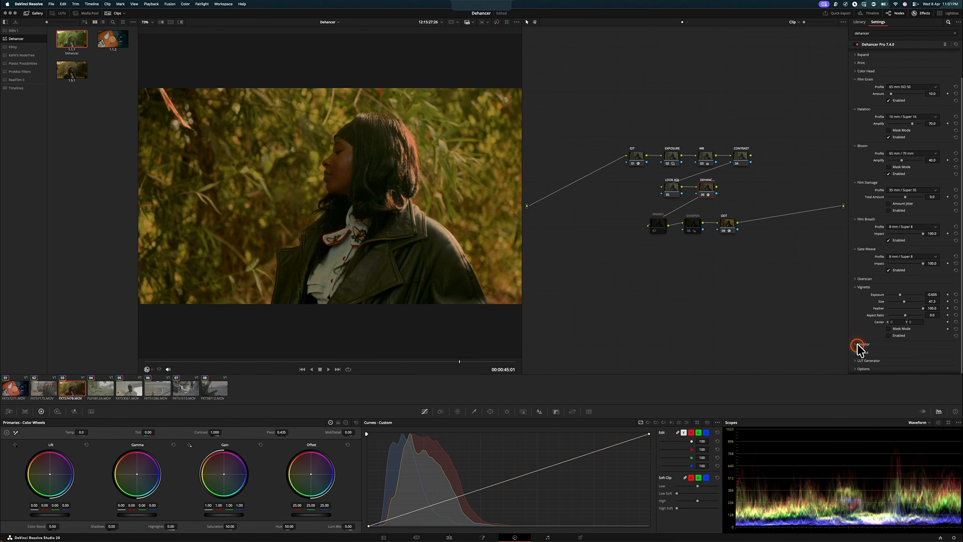
pyautogui.click(889, 343)
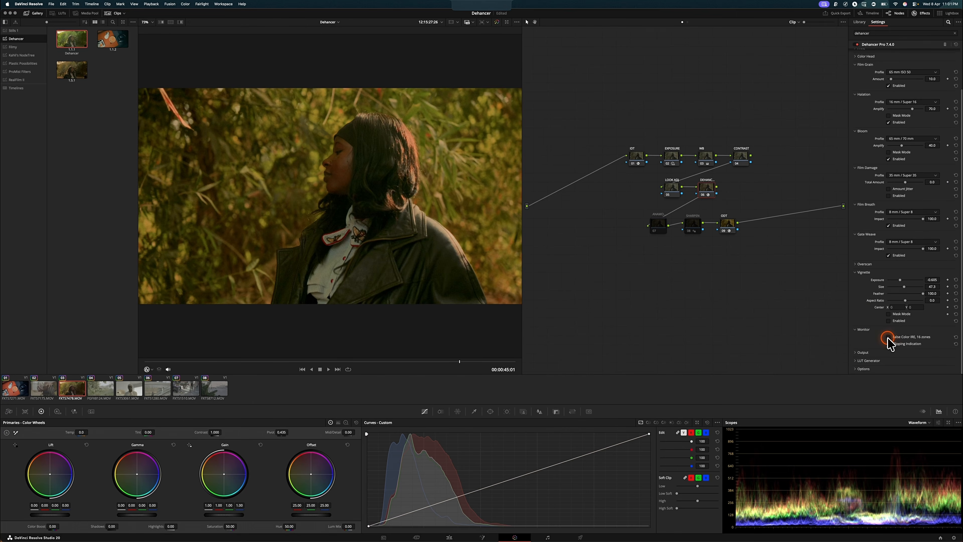
pyautogui.click(889, 338)
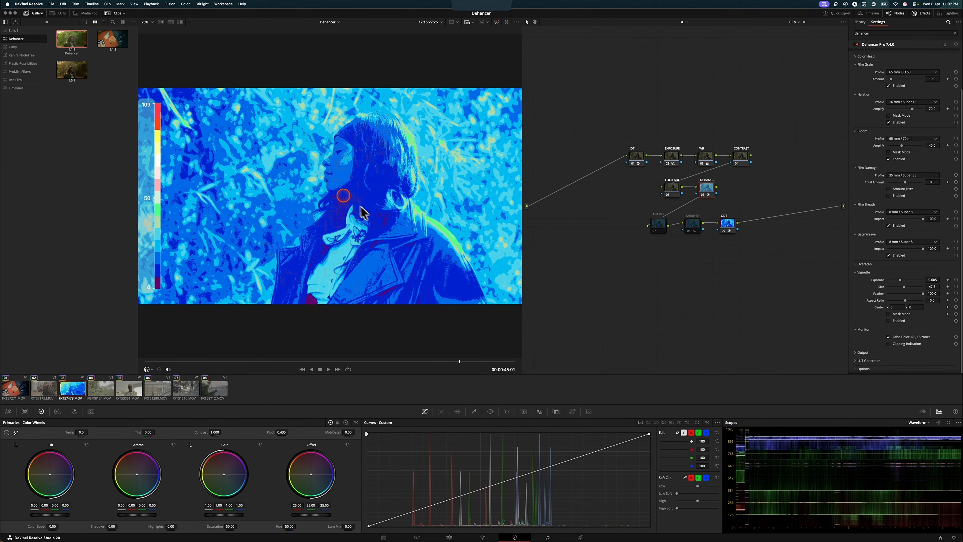
# Step: Set the Black Point in Expand to about -9.53 while checking the false color image
pyautogui.scroll(3, 905, 126)
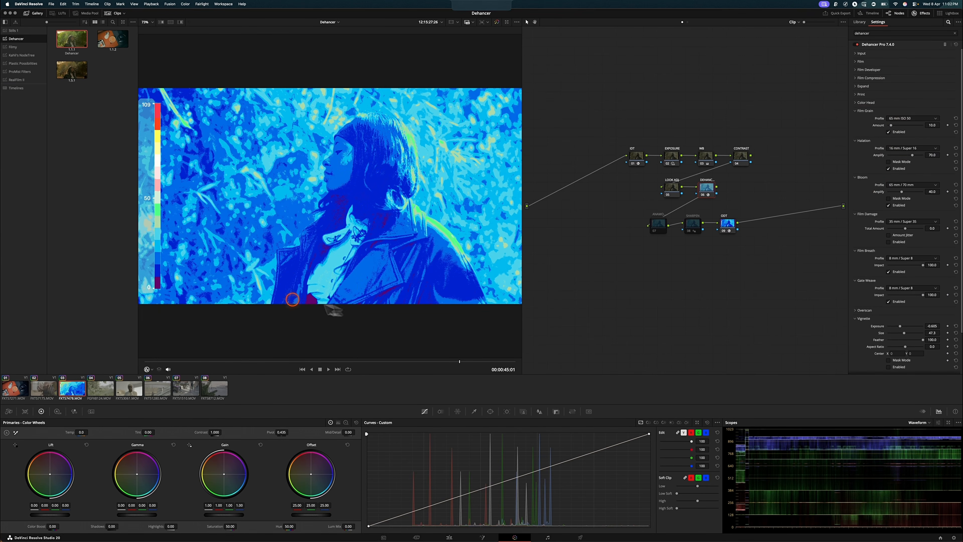
pyautogui.click(857, 86)
pyautogui.click(905, 95)
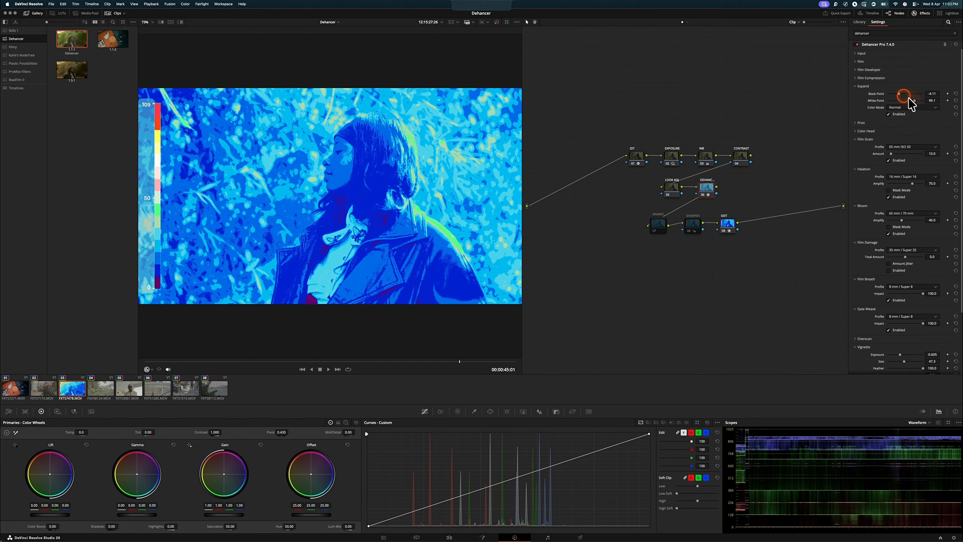
pyautogui.moveTo(902, 96); pyautogui.dragTo(903, 96)
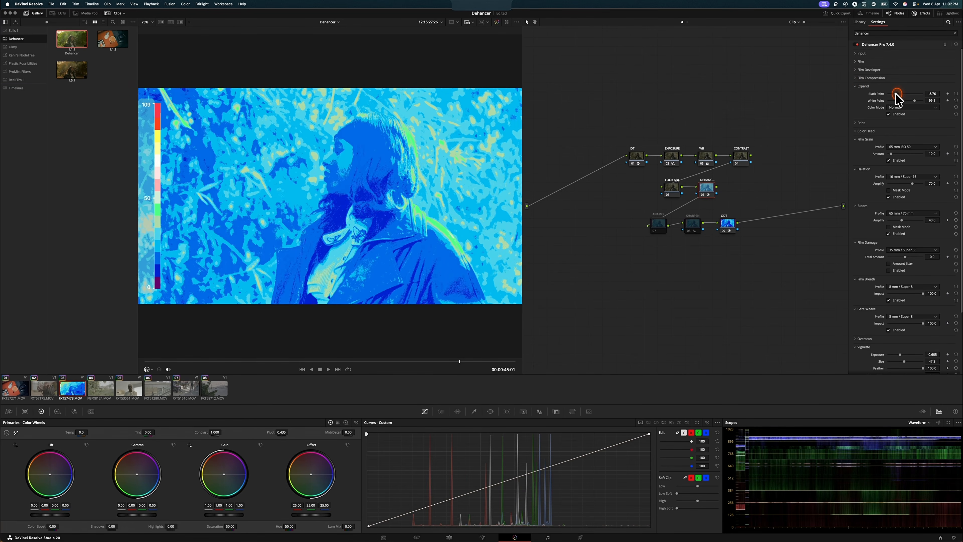
# Step: Turn off False Color and enable Clipping Indication for the Dehancer image
pyautogui.scroll(-5, 910, 182)
pyautogui.click(889, 337)
pyautogui.click(889, 337)
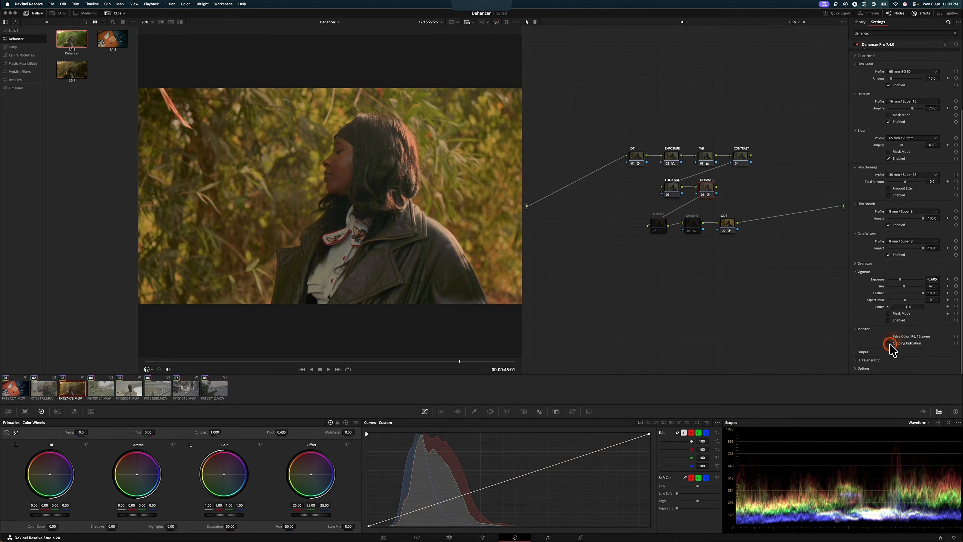
pyautogui.click(890, 343)
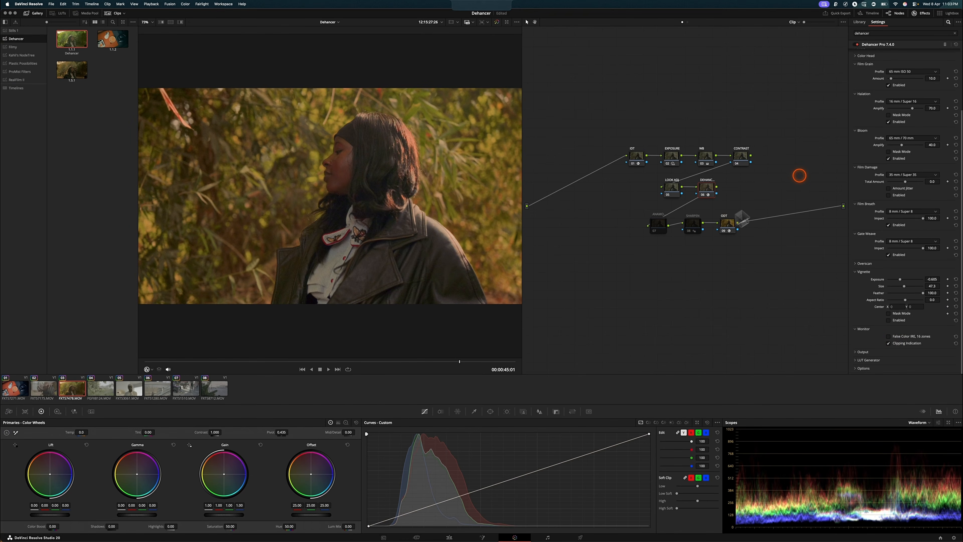
pyautogui.scroll(3, 880, 141)
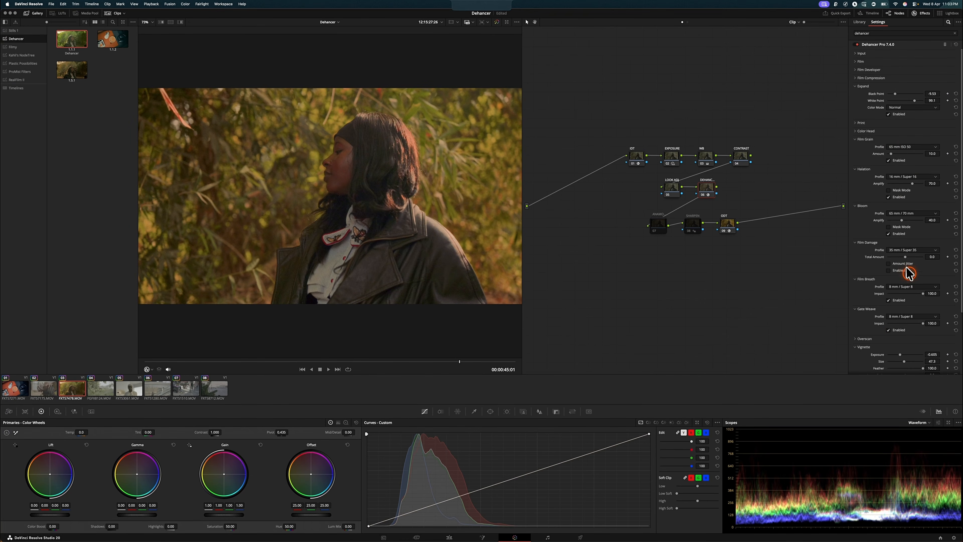
pyautogui.scroll(-3, 906, 283)
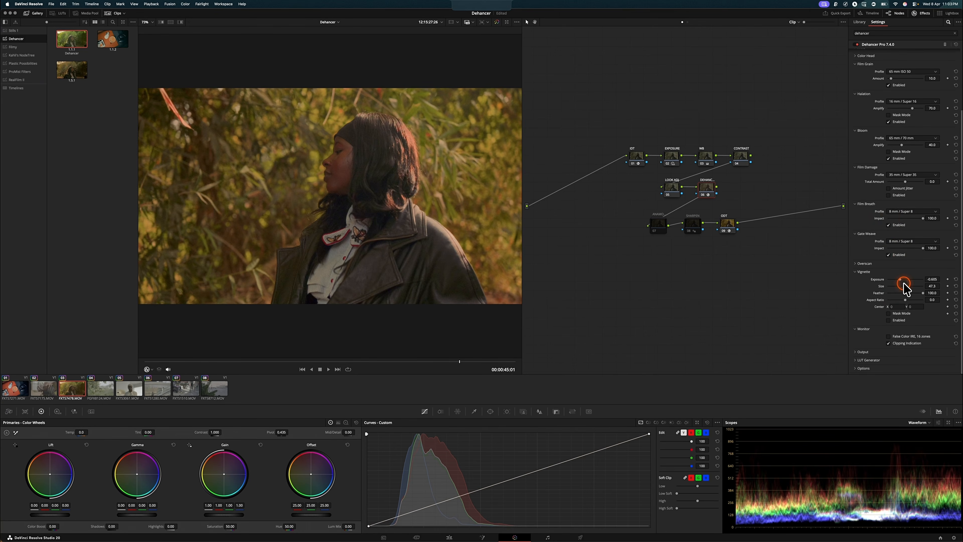
# Step: Set Expand's Black Point to about -2.58 and White Point to about 82.3 using the clipping overlay, and disable Clipping Indication
pyautogui.scroll(3, 902, 227)
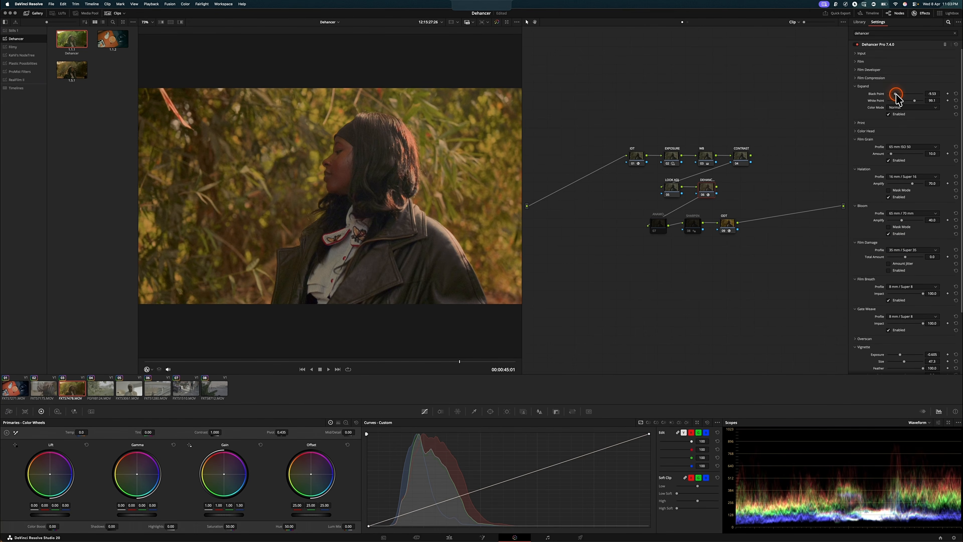
pyautogui.moveTo(899, 99)
pyautogui.mouseDown()
pyautogui.moveTo(922, 100)
pyautogui.moveTo(877, 110)
pyautogui.moveTo(909, 108)
pyautogui.mouseUp()
pyautogui.click(917, 100)
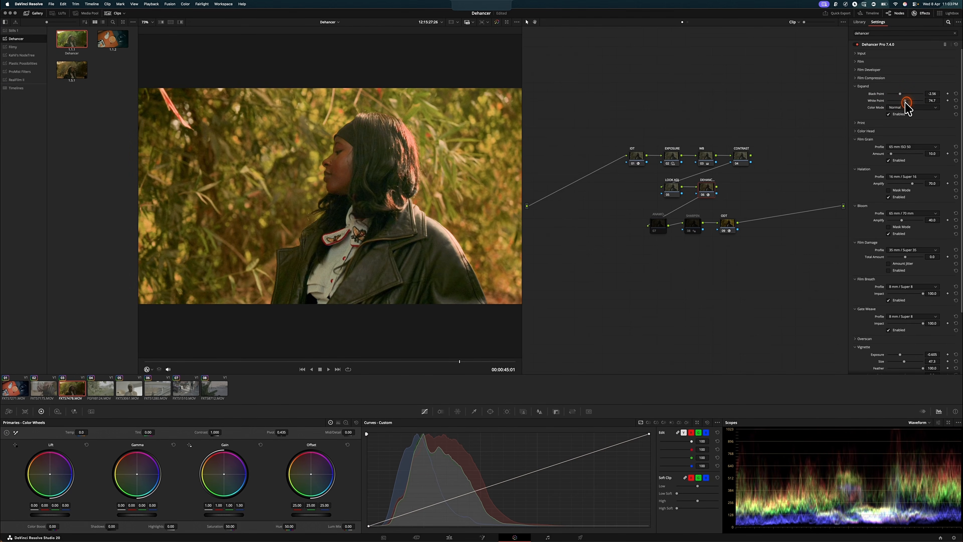
pyautogui.scroll(-4, 903, 228)
pyautogui.click(887, 344)
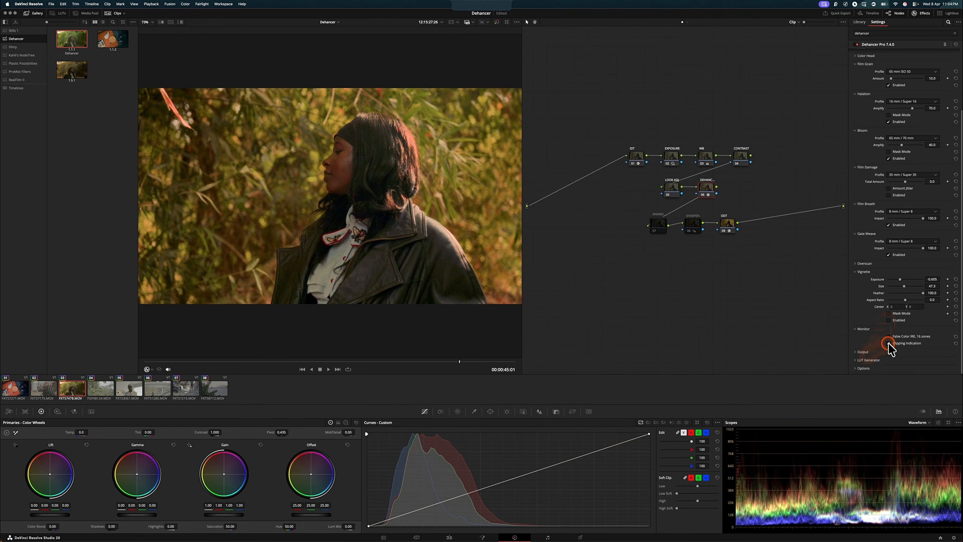
# Step: Try the Output Total Impact at 0 to compare the look, and restore it to 100
pyautogui.click(858, 352)
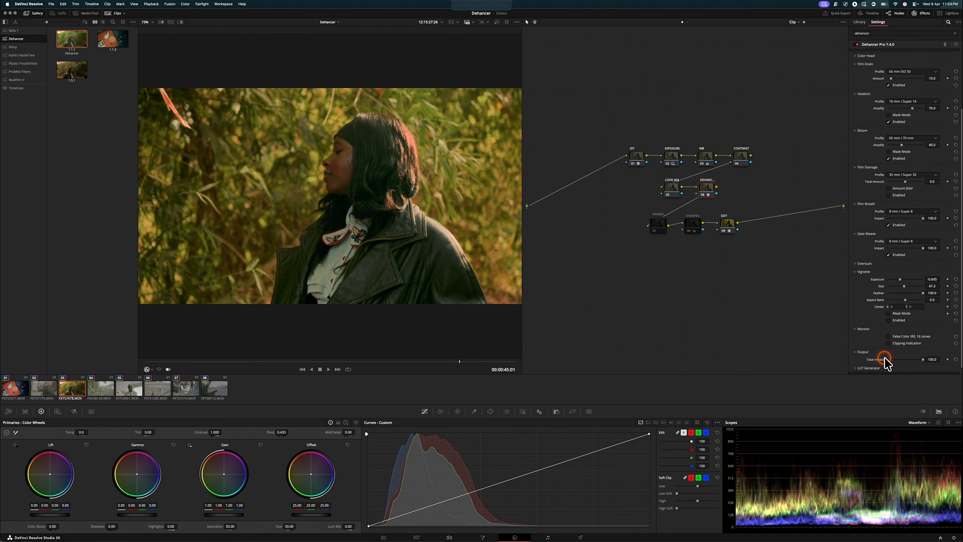
pyautogui.scroll(-1, 895, 347)
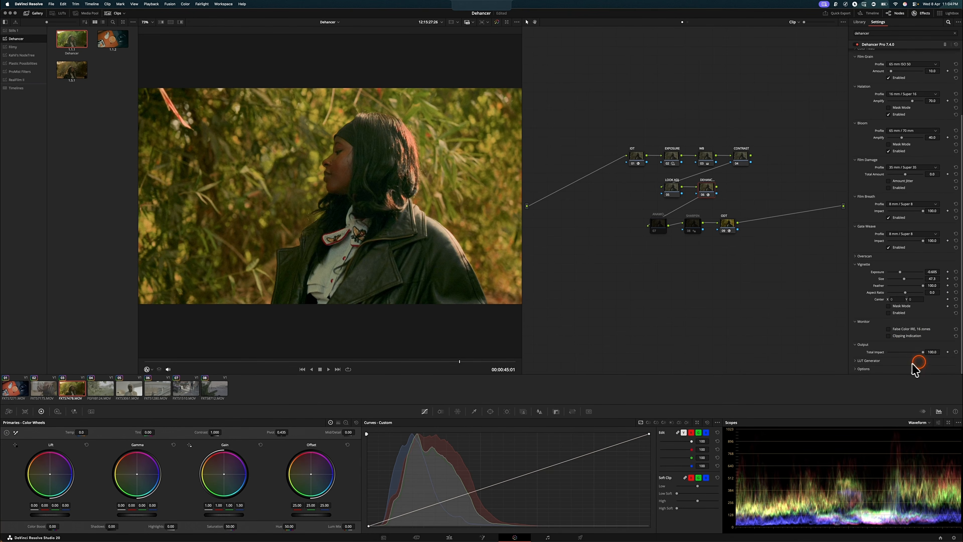
pyautogui.moveTo(924, 353); pyautogui.dragTo(869, 363)
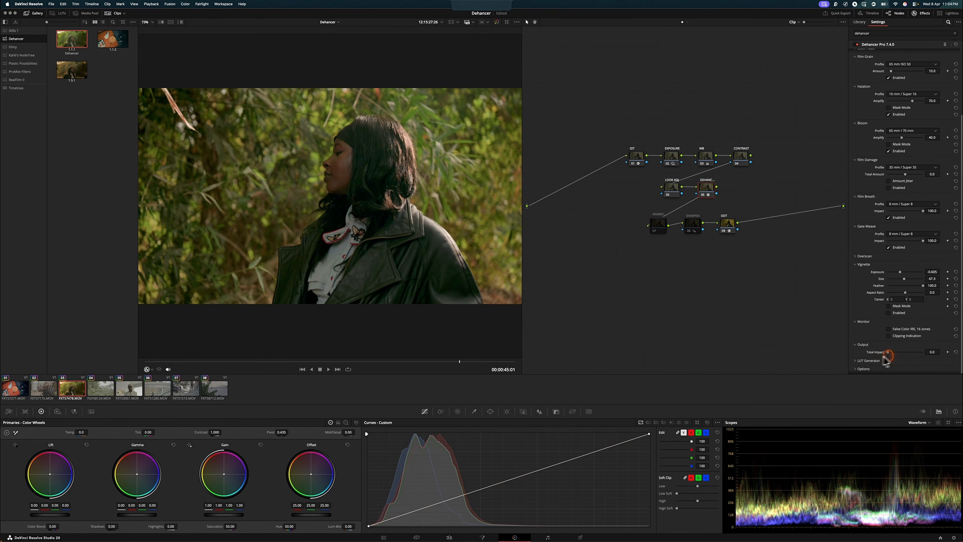
pyautogui.moveTo(886, 361); pyautogui.dragTo(957, 353)
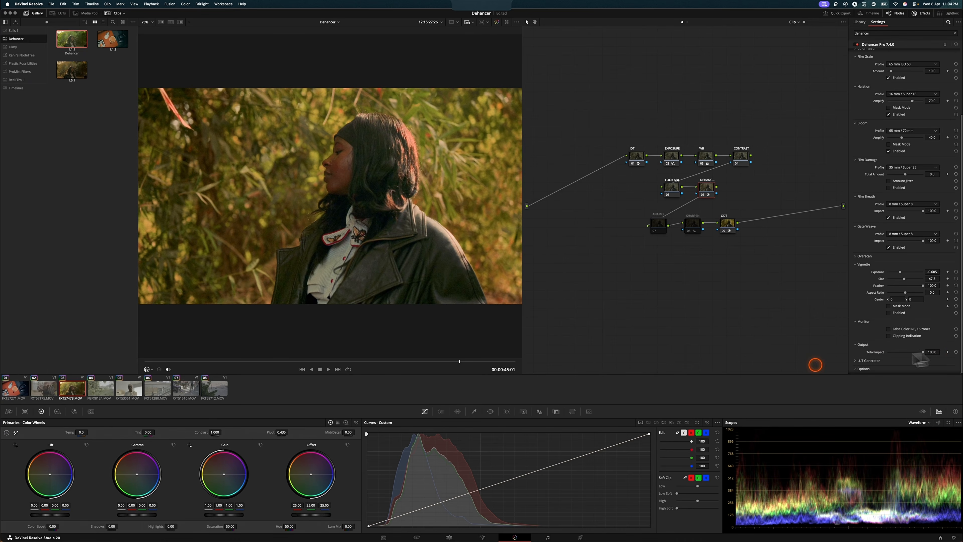
# Step: Examine the LUT Generator settings and the Quality choices in Options, keeping Quality at Normal - fast
pyautogui.scroll(-1, 862, 348)
pyautogui.click(856, 360)
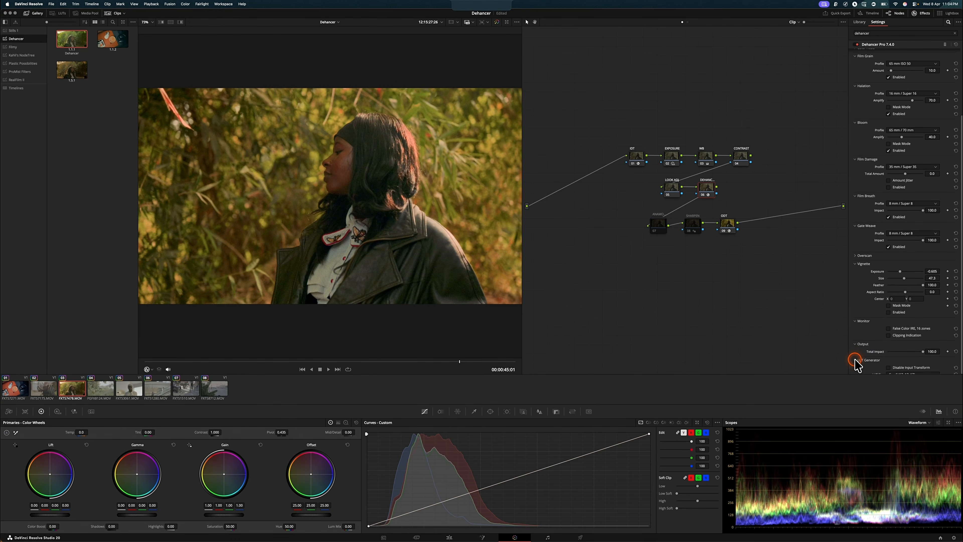
pyautogui.scroll(-1, 901, 346)
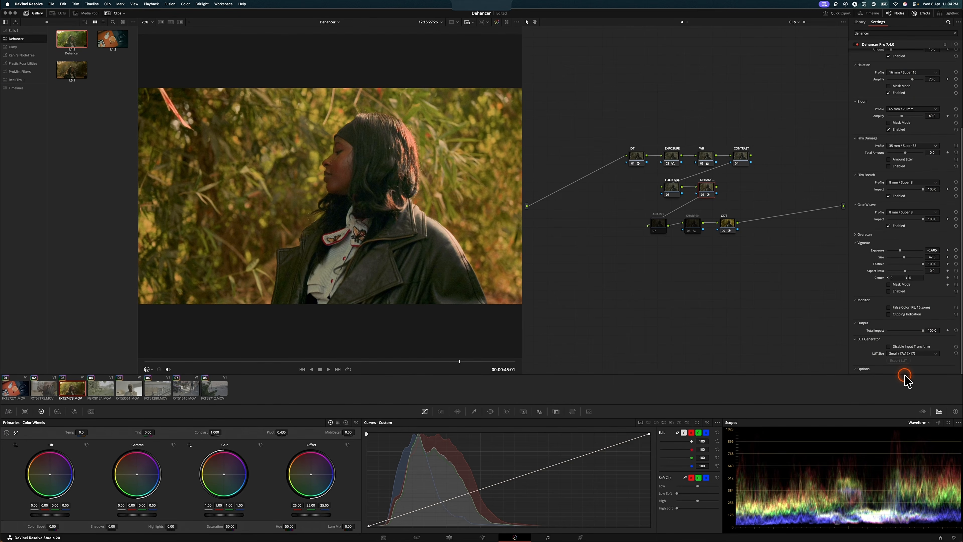
pyautogui.click(856, 370)
pyautogui.scroll(-2, 873, 370)
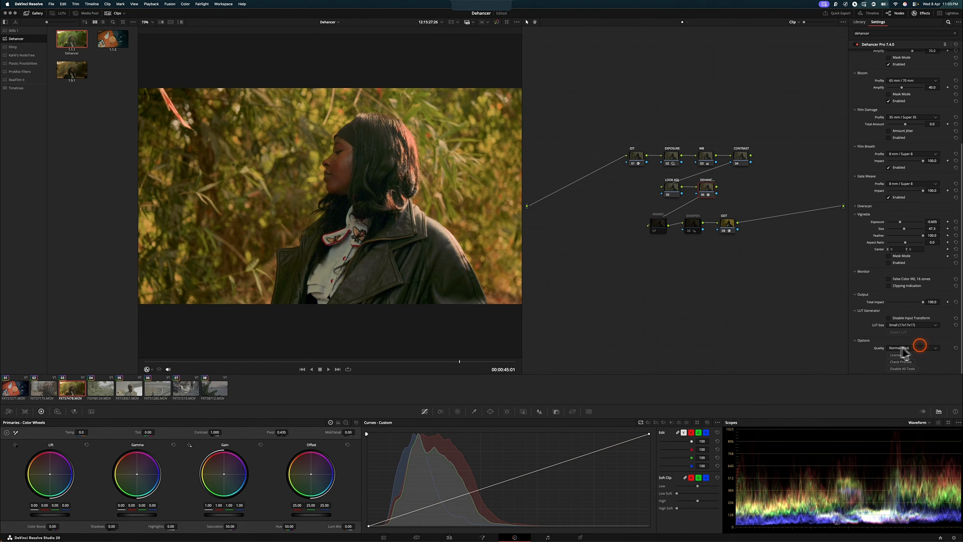
pyautogui.click(889, 347)
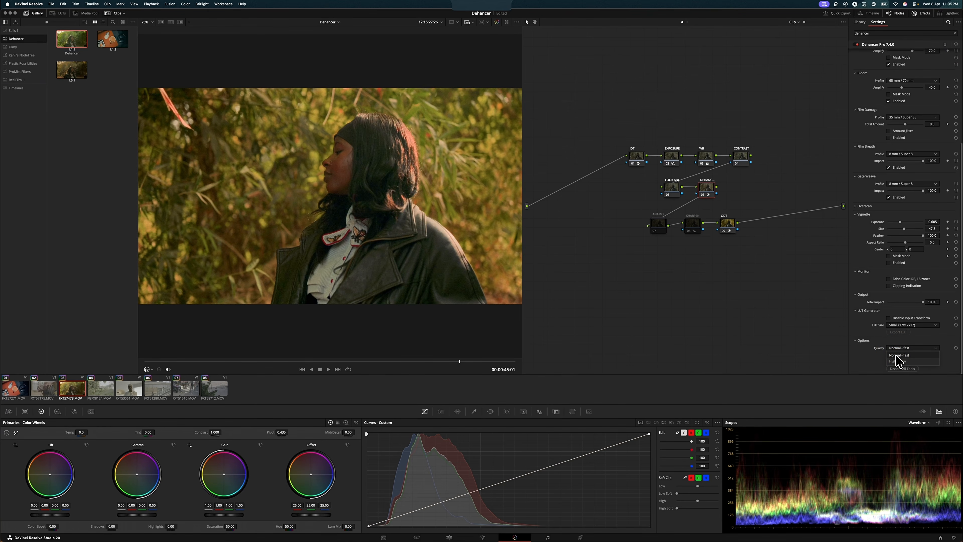
pyautogui.click(897, 361)
pyautogui.click(897, 357)
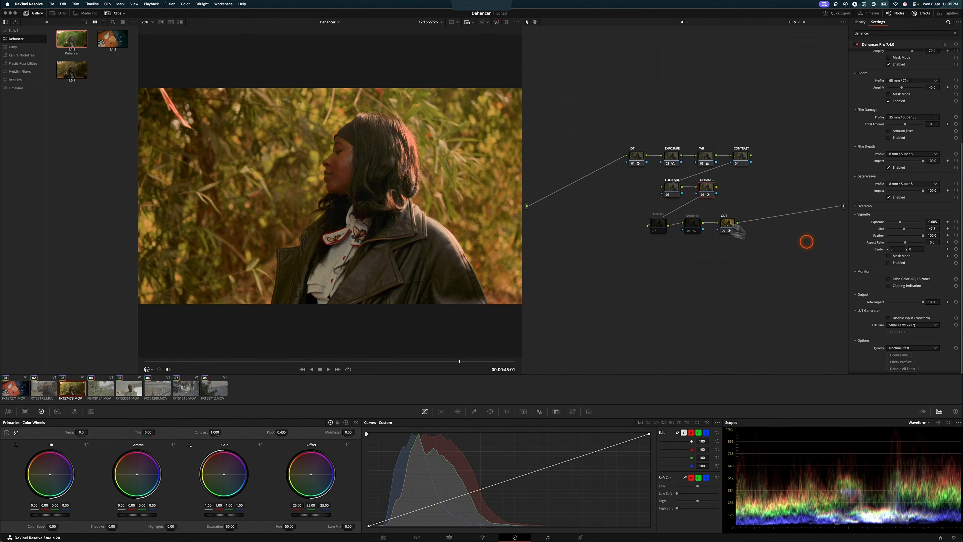
# Step: Enable the anamorphic blur compound node and open the Radial Blur settings of the node inside it
pyautogui.click(662, 226)
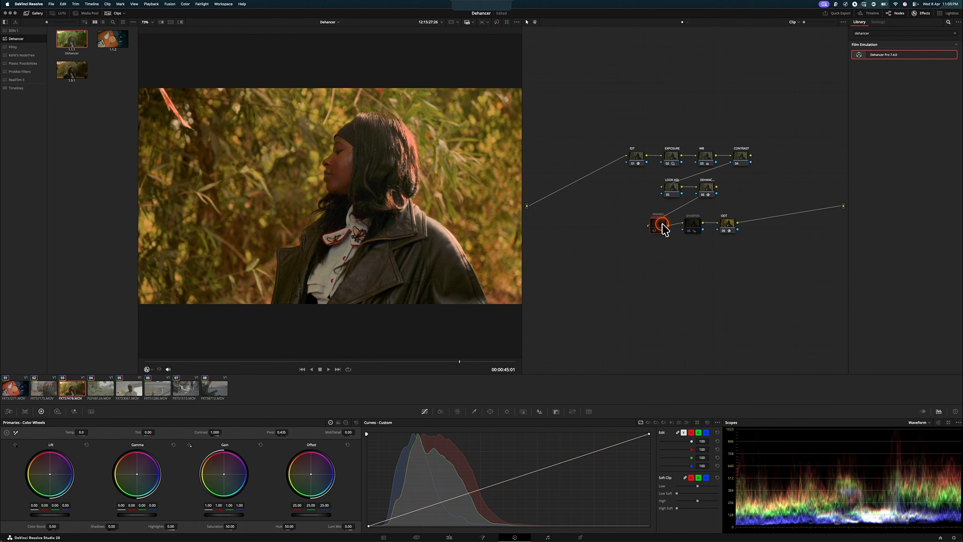
pyautogui.click(696, 228)
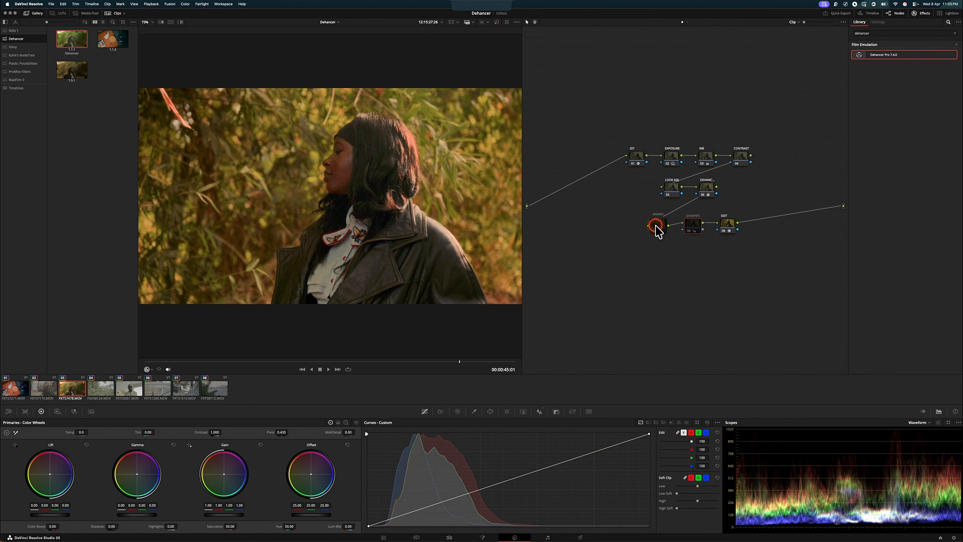
pyautogui.click(658, 230)
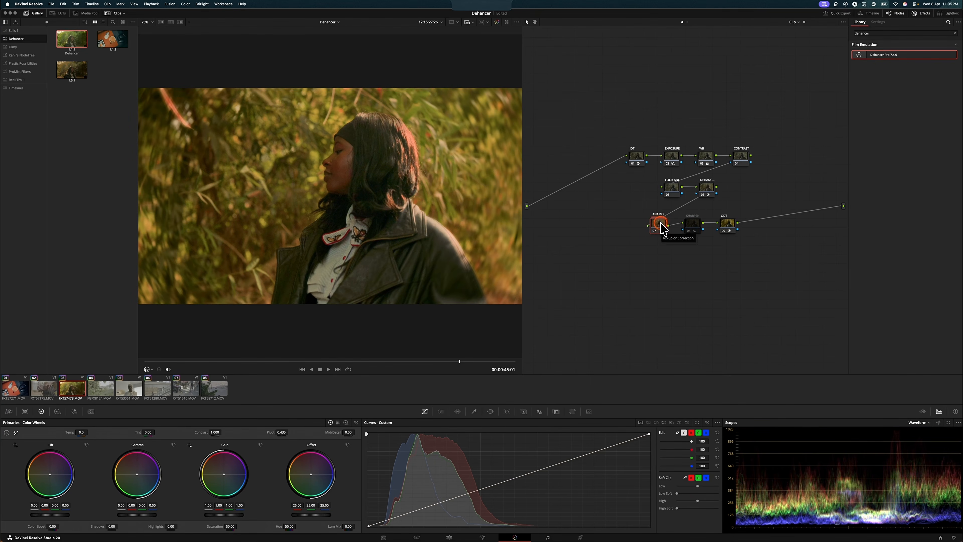
pyautogui.doubleClick(661, 226)
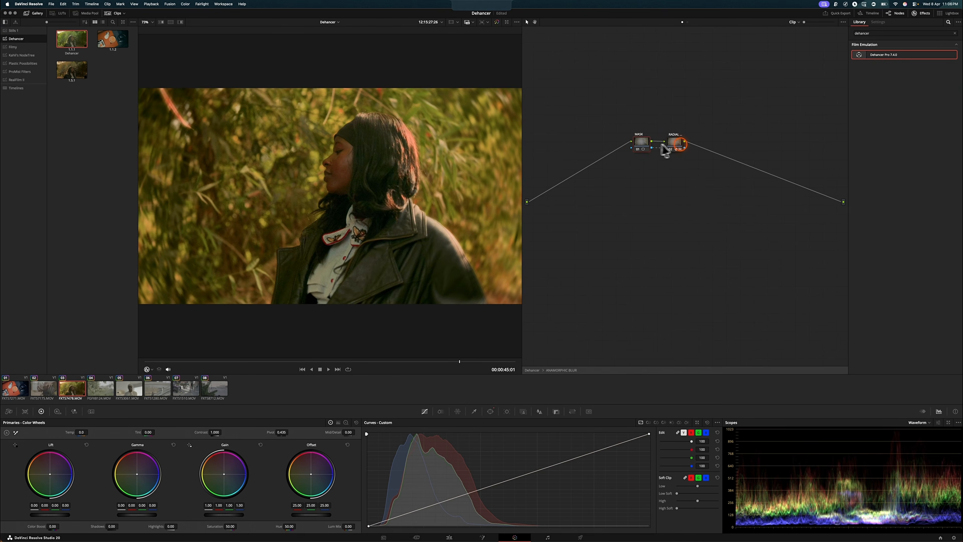
pyautogui.click(671, 148)
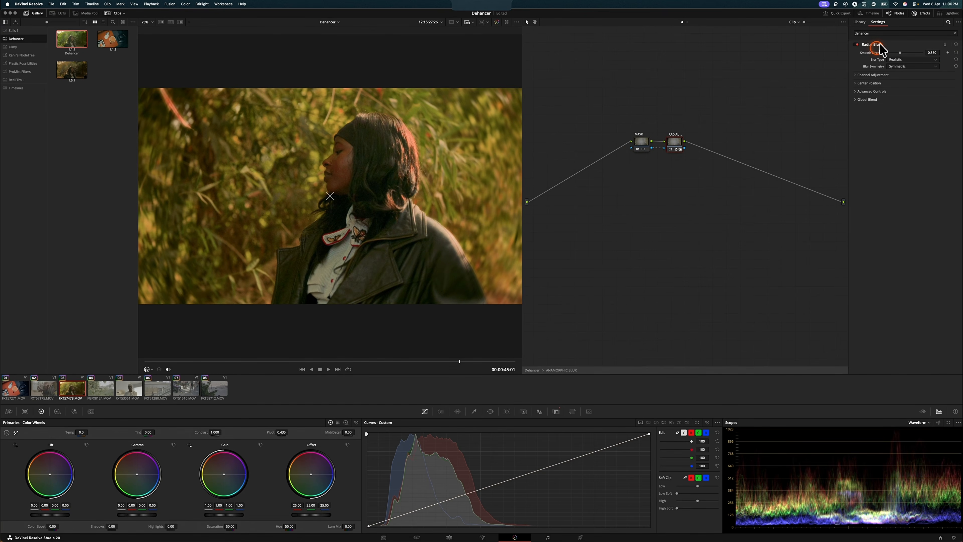
pyautogui.click(859, 75)
# Step: Adjust the MASK node's circular window to Aspect 48.76 and Pan 52.10 around the woman, and return to the main node graph
pyautogui.click(641, 144)
pyautogui.click(491, 411)
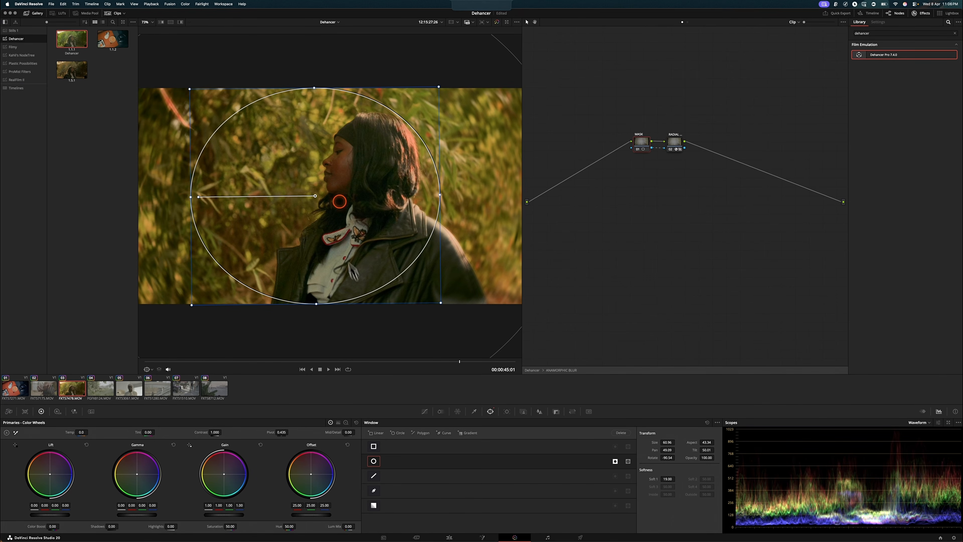
pyautogui.moveTo(191, 196); pyautogui.dragTo(206, 198)
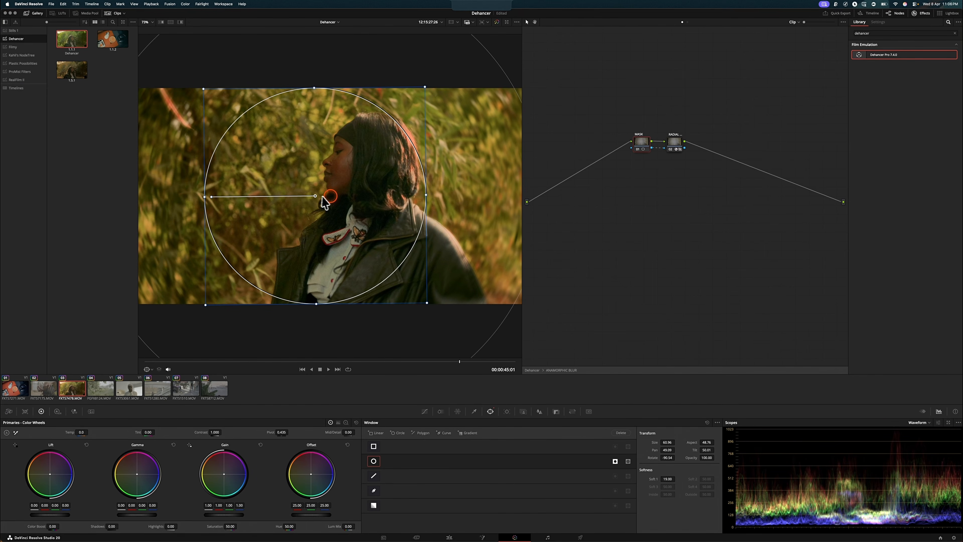
pyautogui.moveTo(322, 196); pyautogui.dragTo(366, 200)
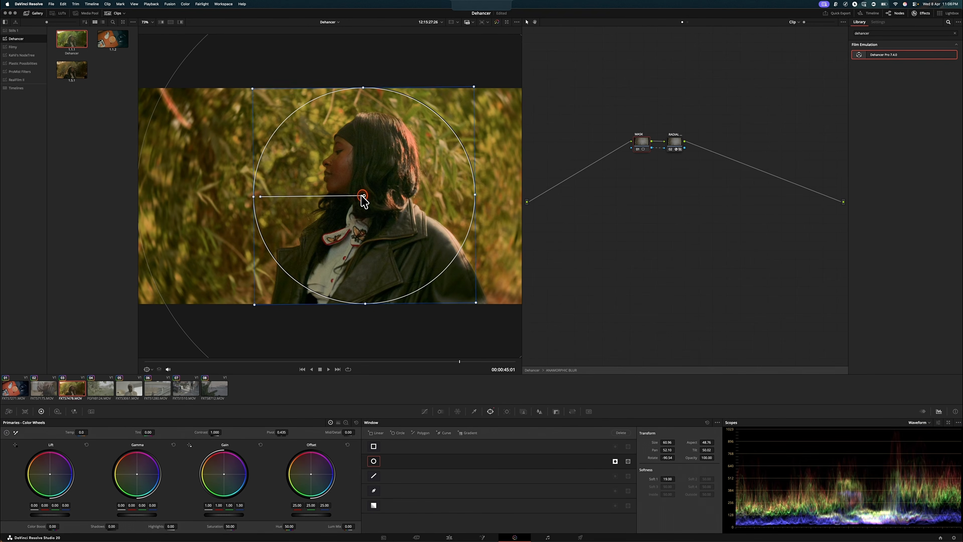
pyautogui.click(559, 370)
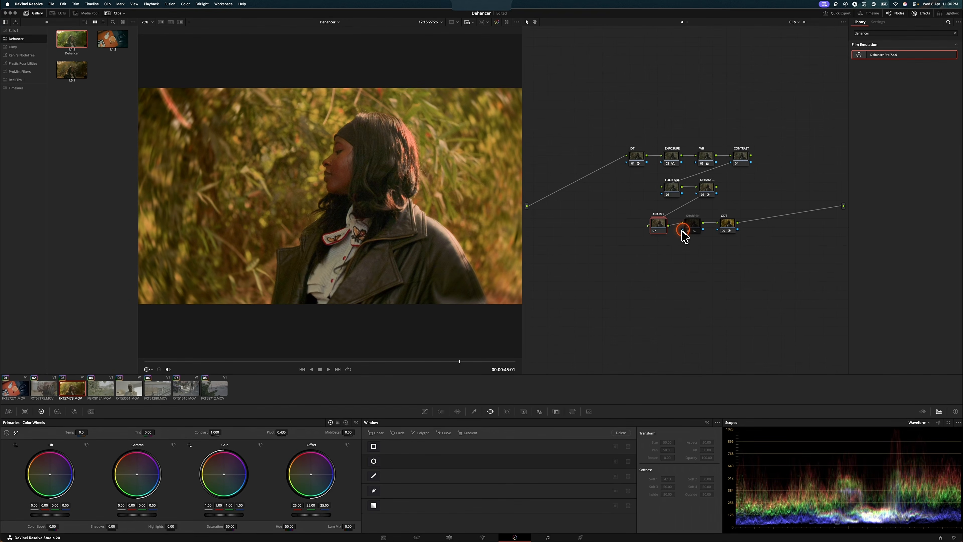
# Step: Enable the SHARPEN node and show its Blur radius and scaling settings
pyautogui.click(695, 226)
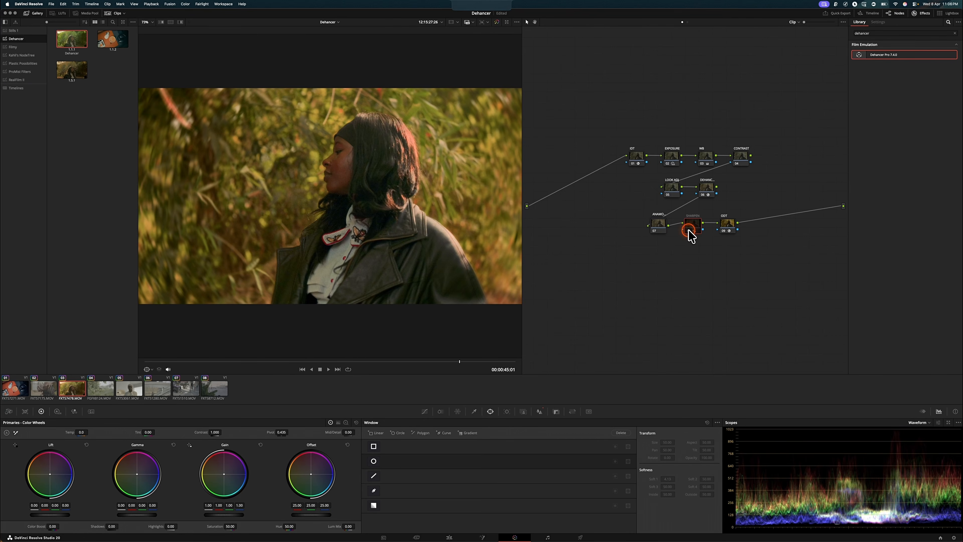
pyautogui.click(690, 230)
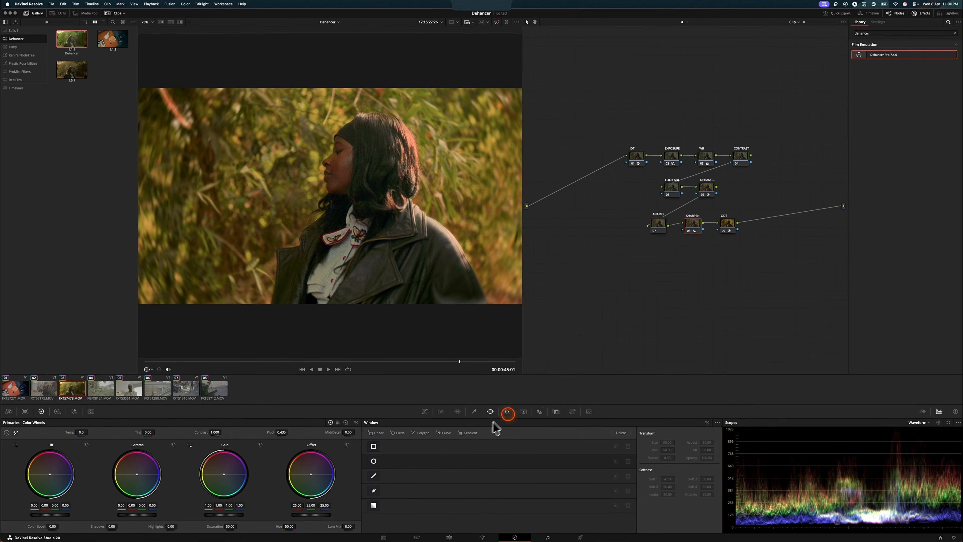
pyautogui.click(540, 412)
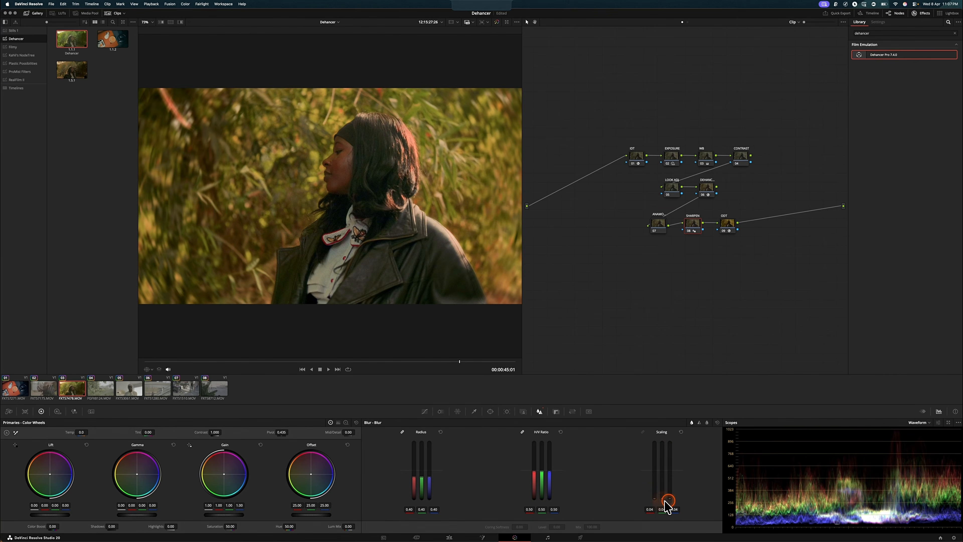
# Step: Enlarge the viewer and bring up the Overscan settings of the Dehancer node
pyautogui.hotkey('alt', 'f')
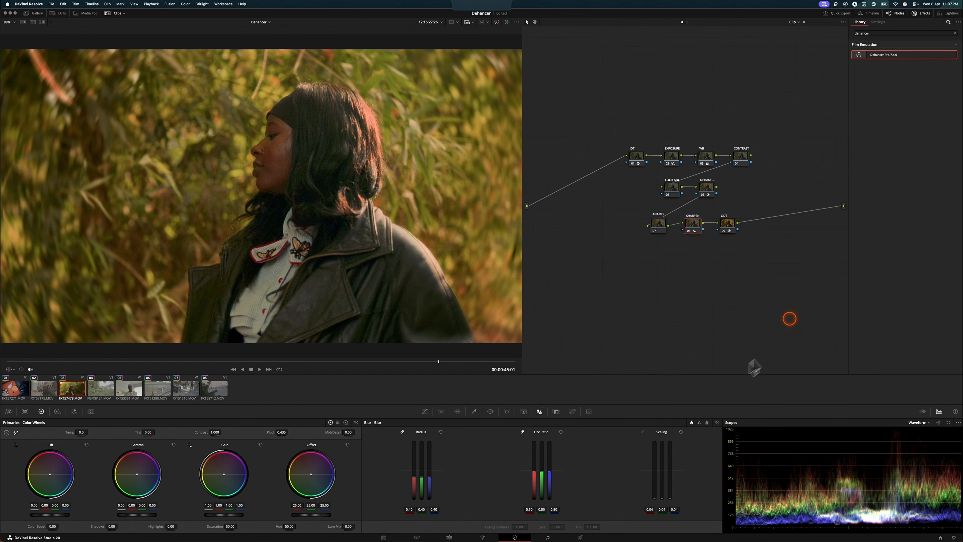
pyautogui.click(707, 187)
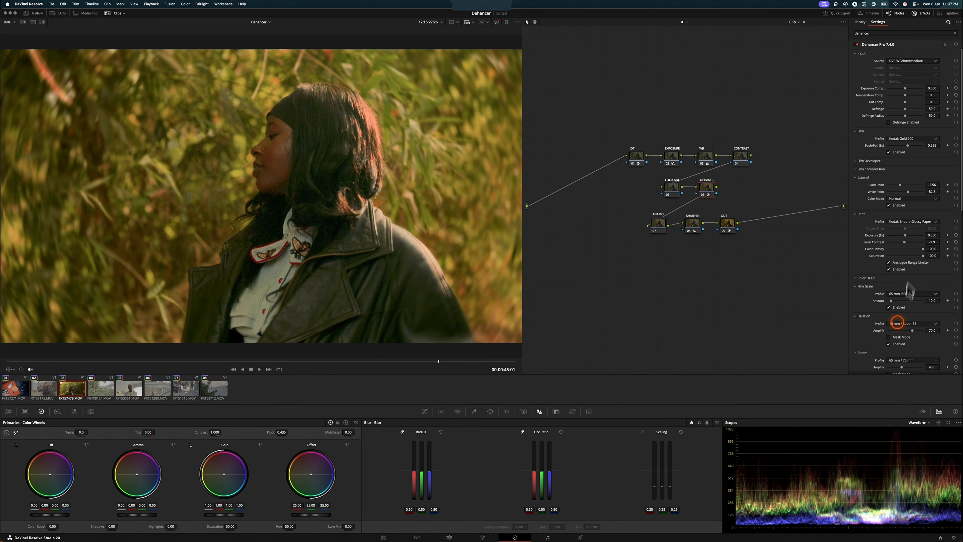
pyautogui.scroll(-10, 899, 323)
pyautogui.scroll(-5, 901, 325)
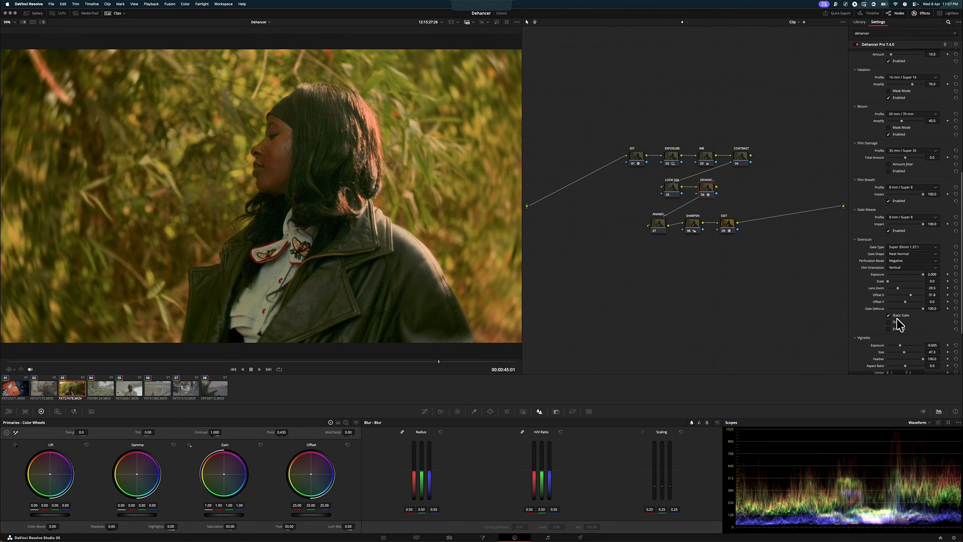